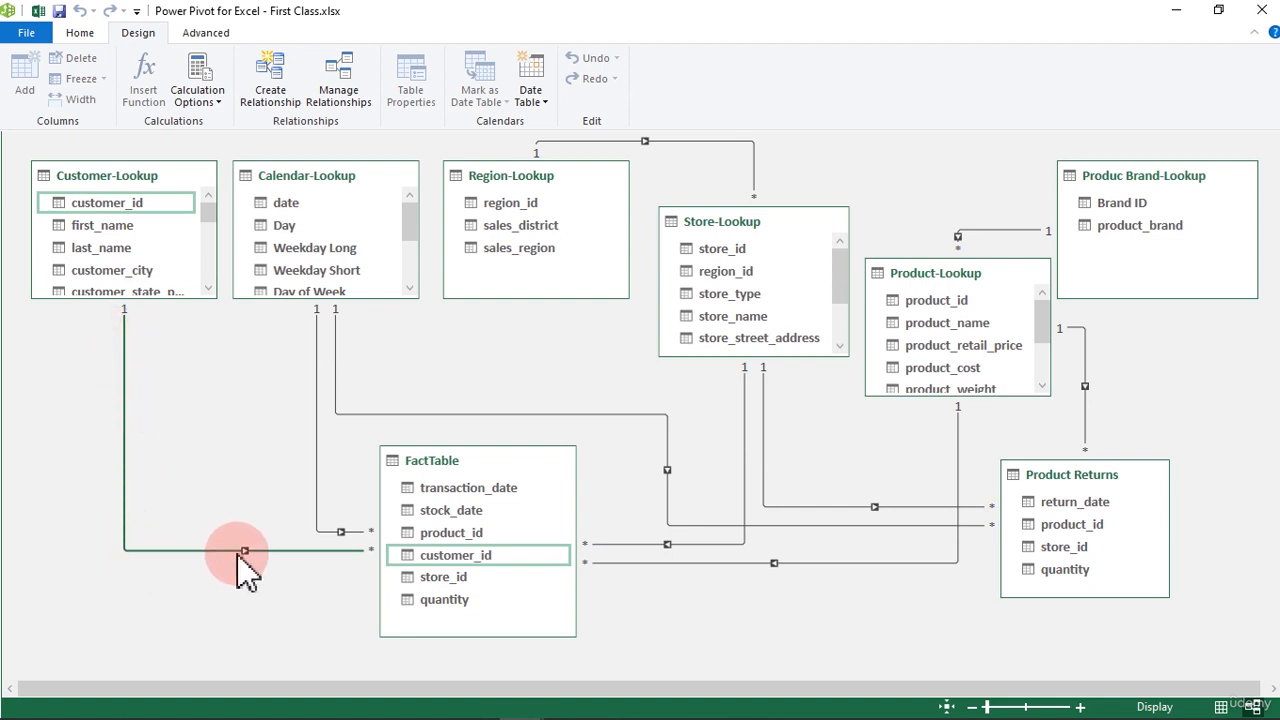
- Delete the customer_id relationship between Customer-Lookup and FactTable from the model
{"action": "right_click", "coordinate": [126, 428]}
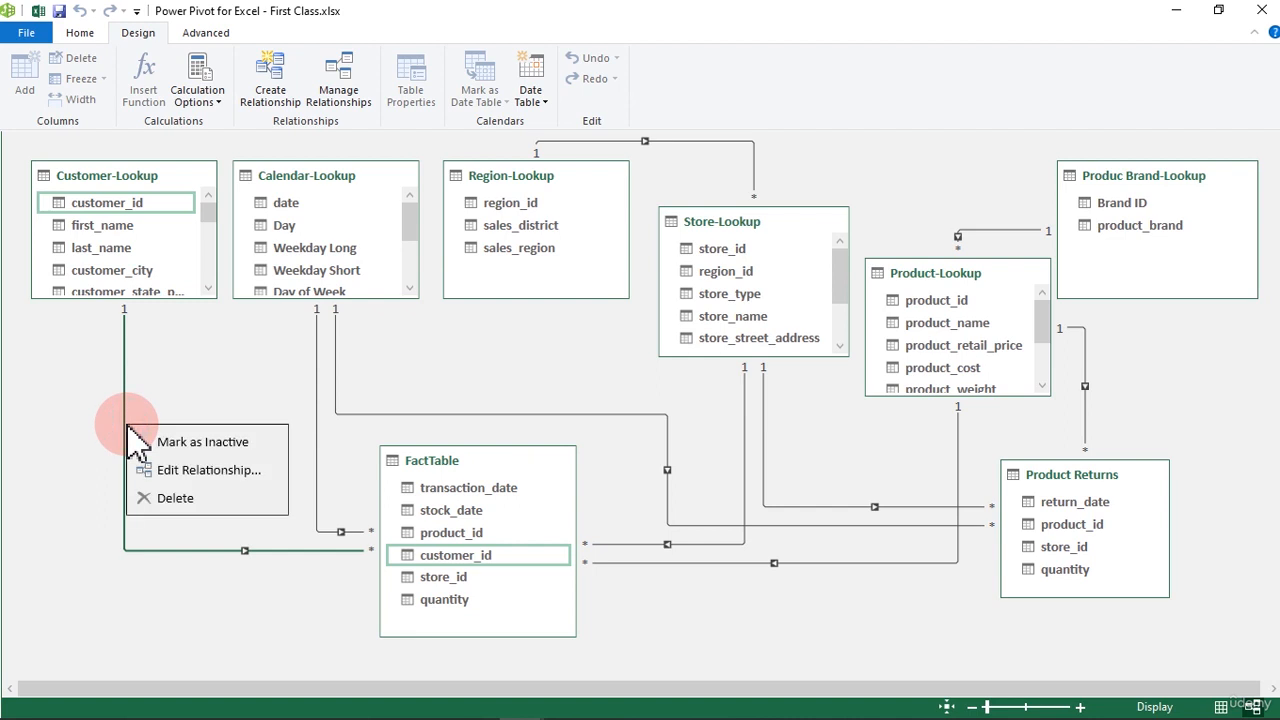
{"action": "left_click", "coordinate": [170, 500]}
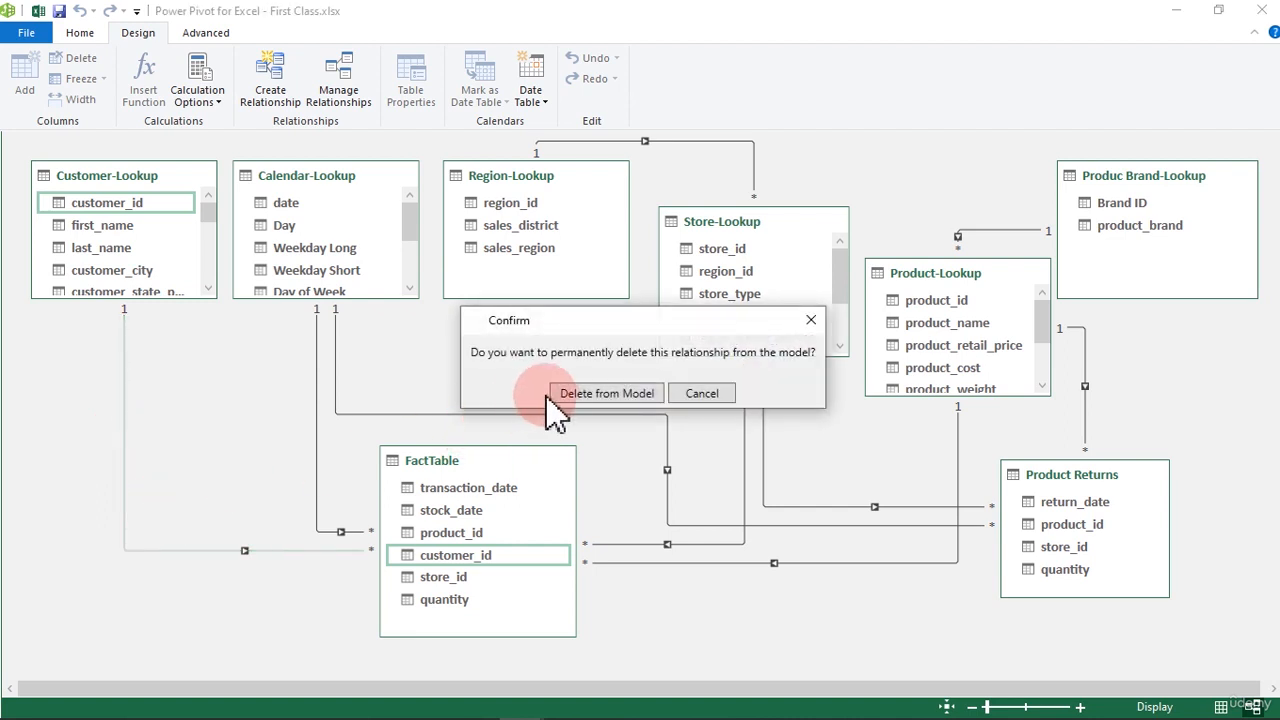
{"action": "left_click", "coordinate": [578, 400]}
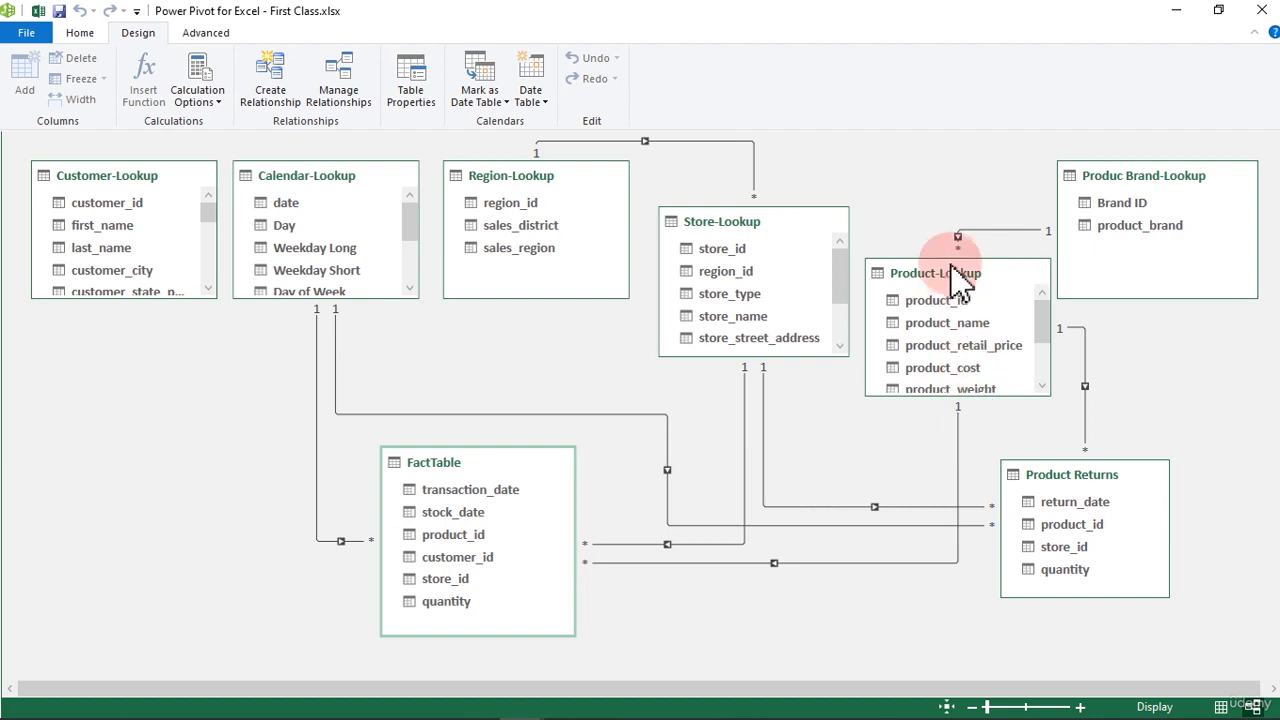
- Delete the product_id relationship between Product-Lookup and FactTable from the model
{"action": "left_click", "coordinate": [958, 456]}
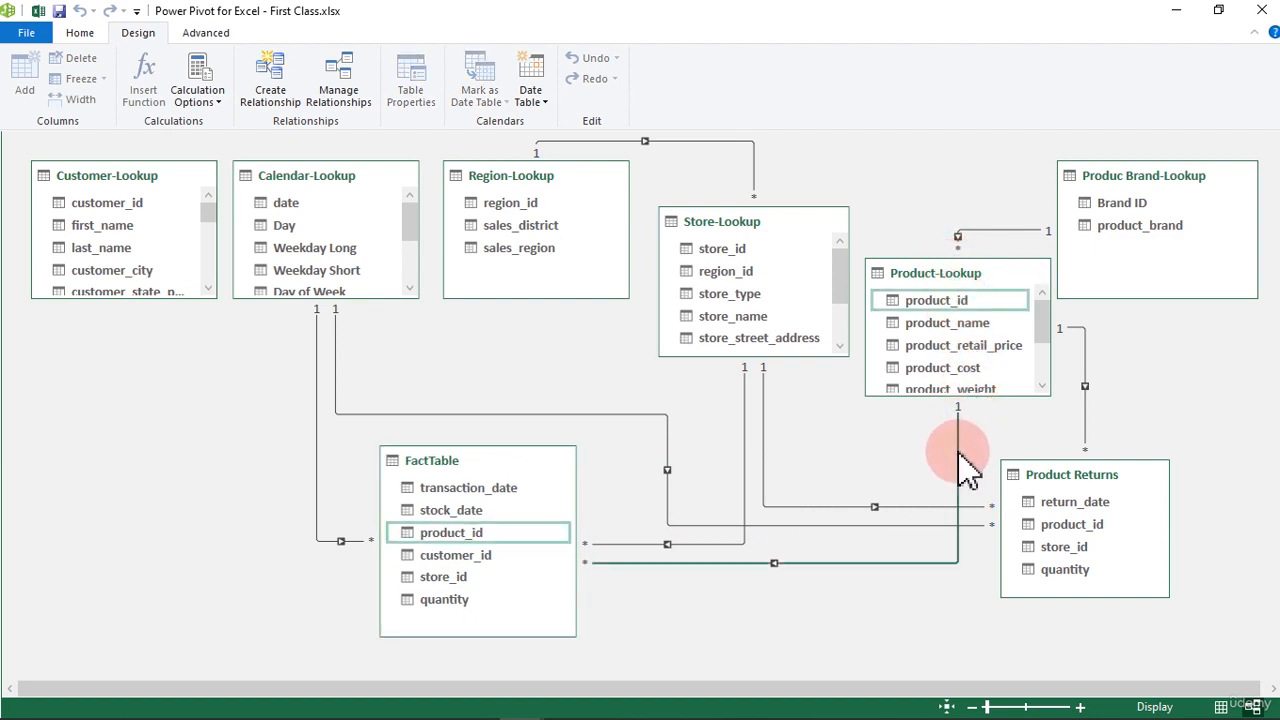
{"action": "right_click", "coordinate": [960, 462]}
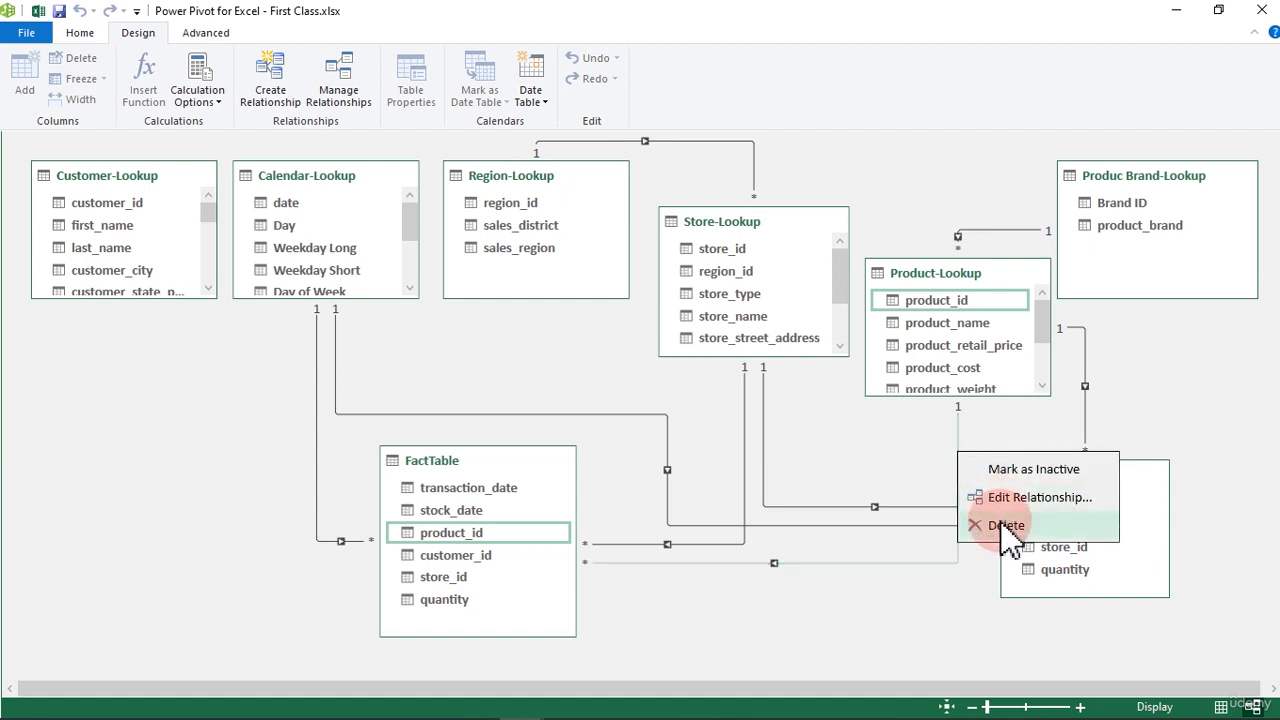
{"action": "left_click", "coordinate": [992, 522]}
{"action": "left_click", "coordinate": [628, 394]}
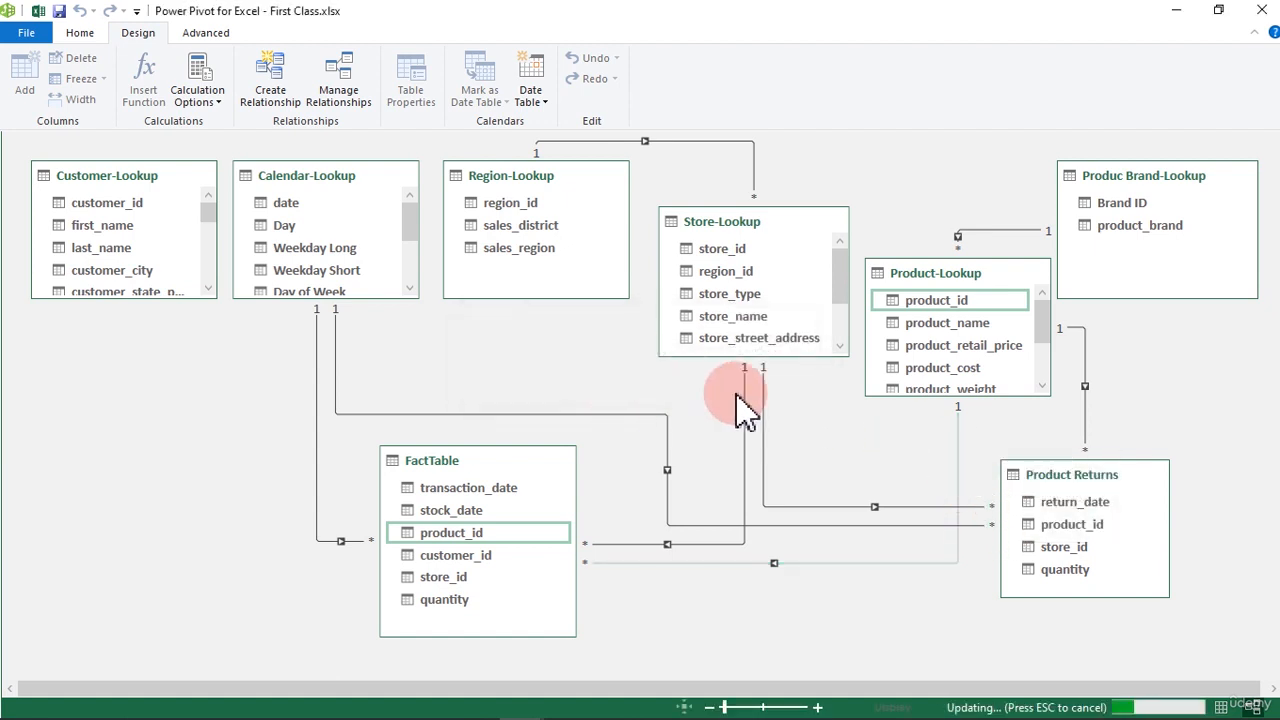
- Link product_id in Product-Lookup to customer_id in FactTable directly in the diagram
{"action": "left_click", "coordinate": [942, 300]}
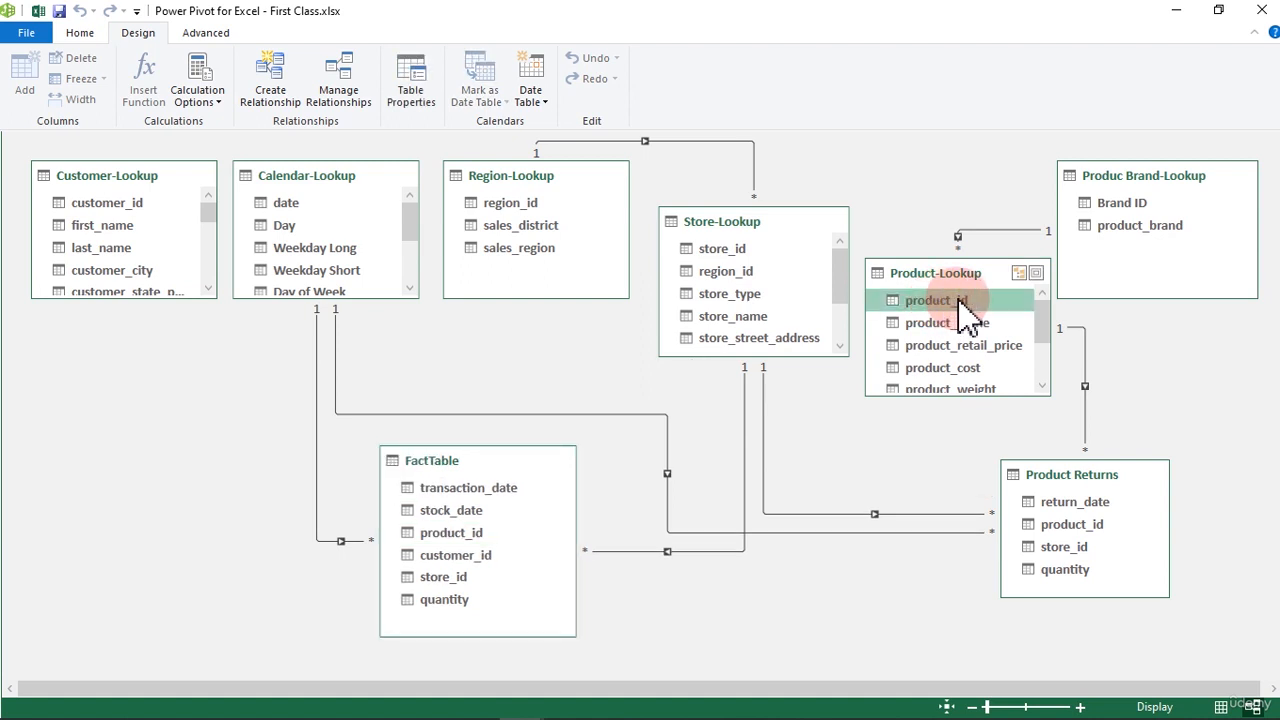
{"action": "left_click_drag", "start_coordinate": [958, 305], "coordinate": [455, 551]}
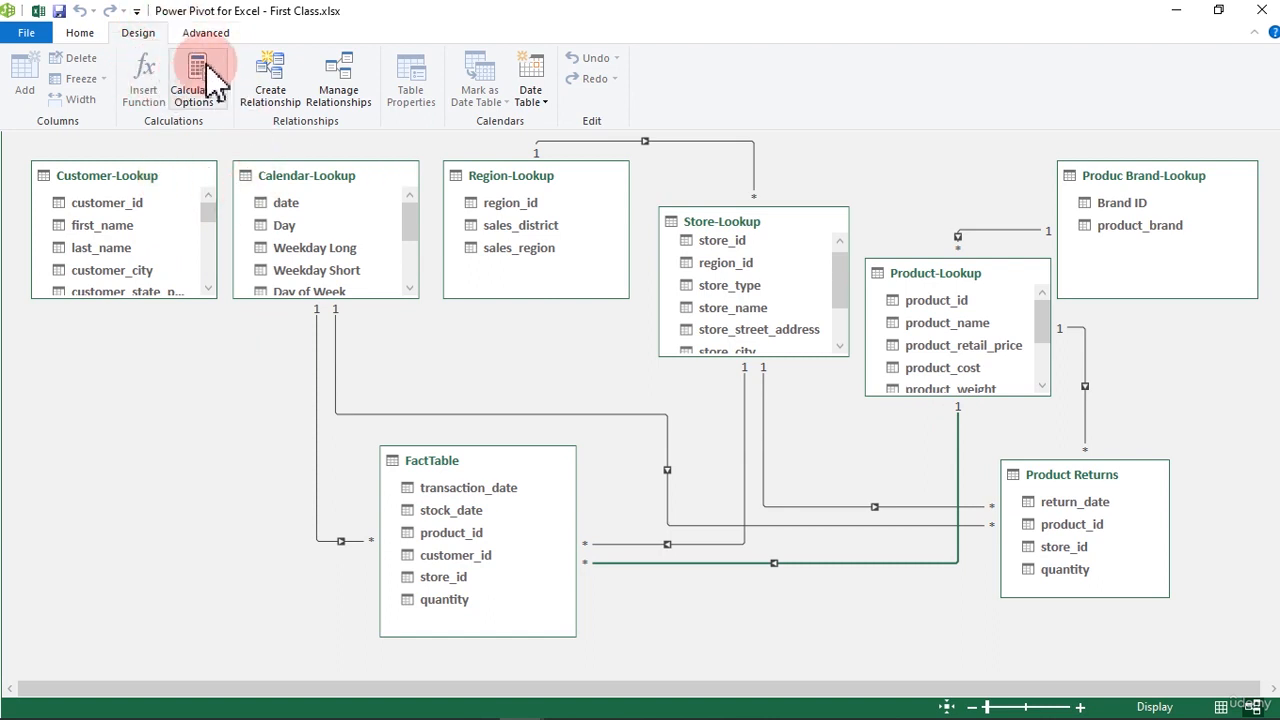
{"action": "left_click", "coordinate": [80, 33]}
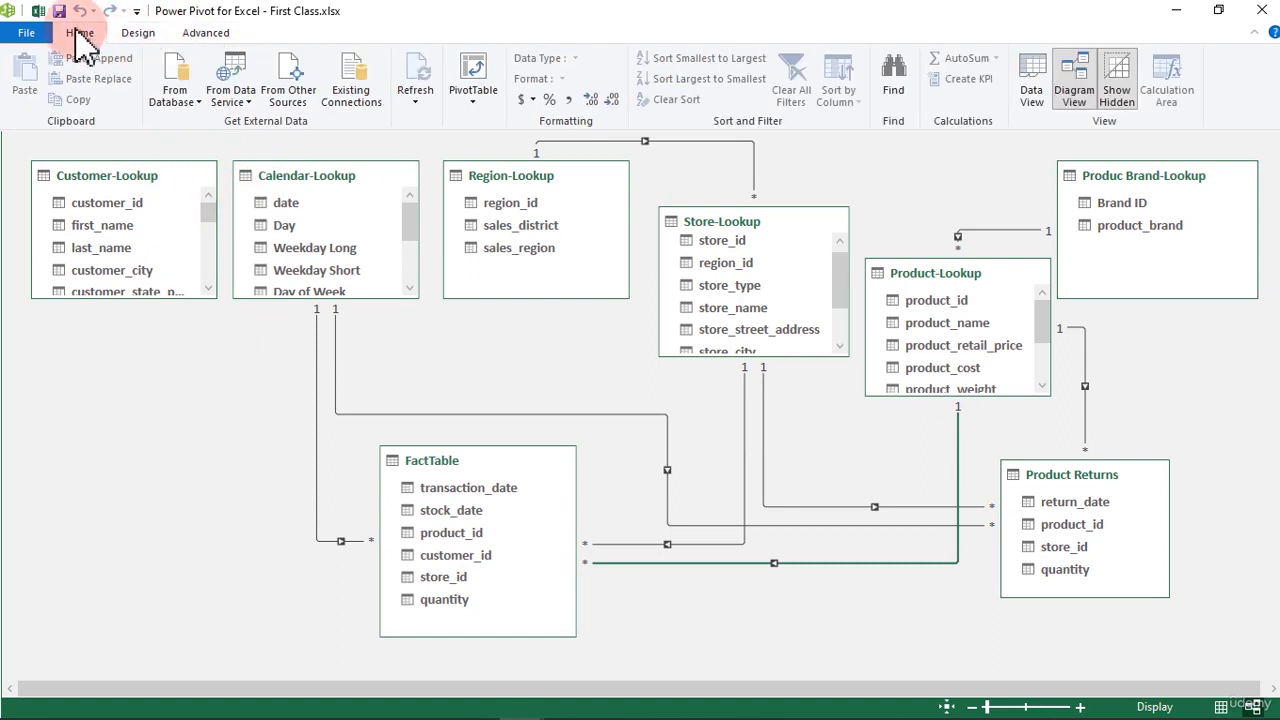
{"action": "left_click", "coordinate": [138, 33]}
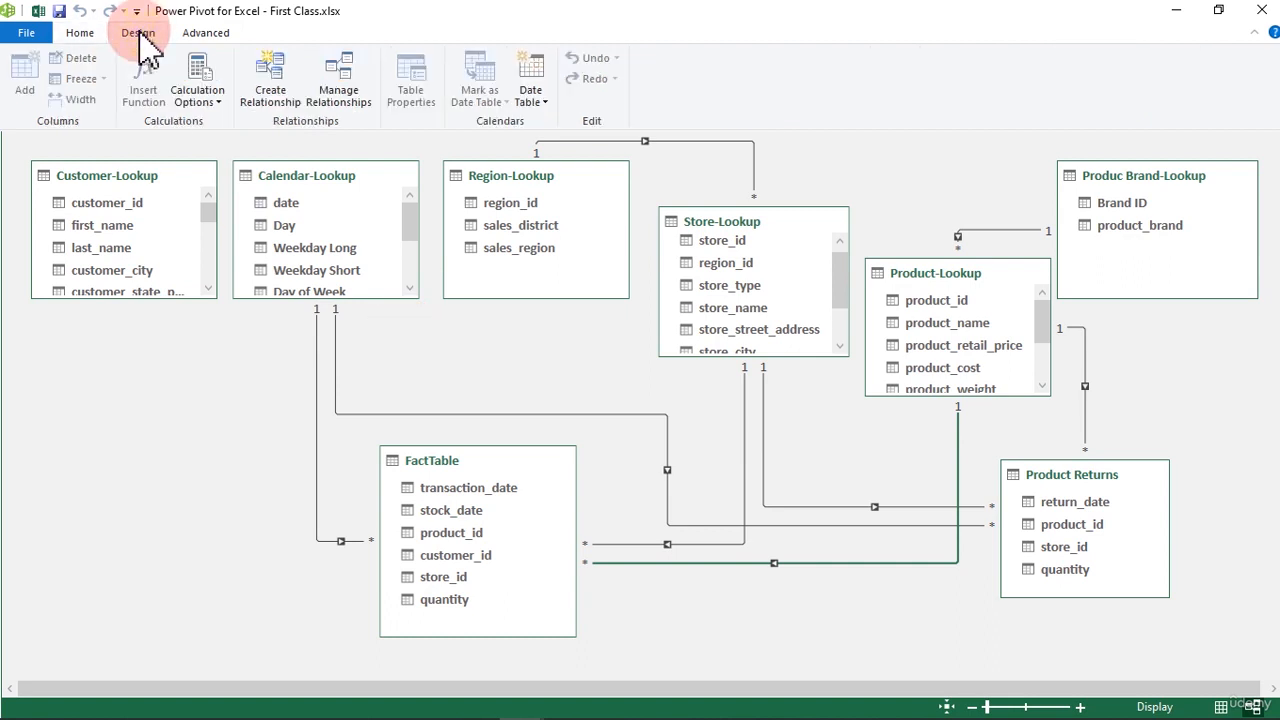
{"action": "left_click", "coordinate": [201, 35]}
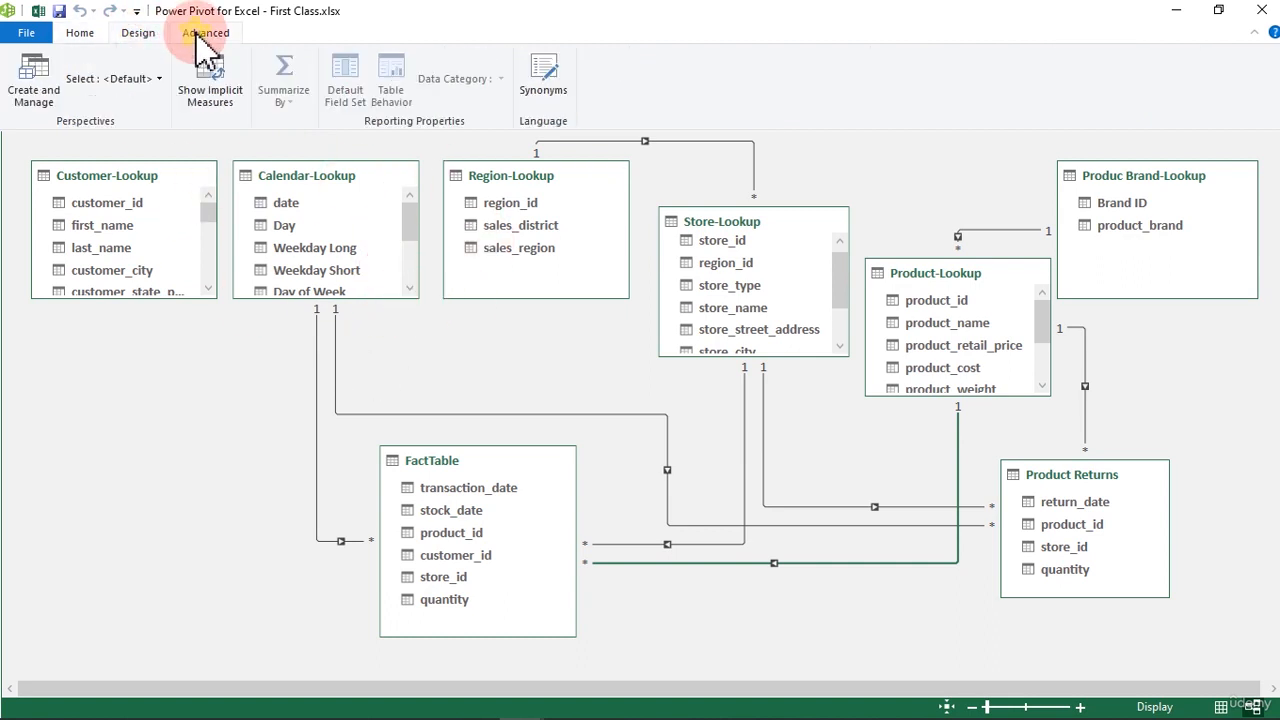
{"action": "left_click", "coordinate": [82, 33]}
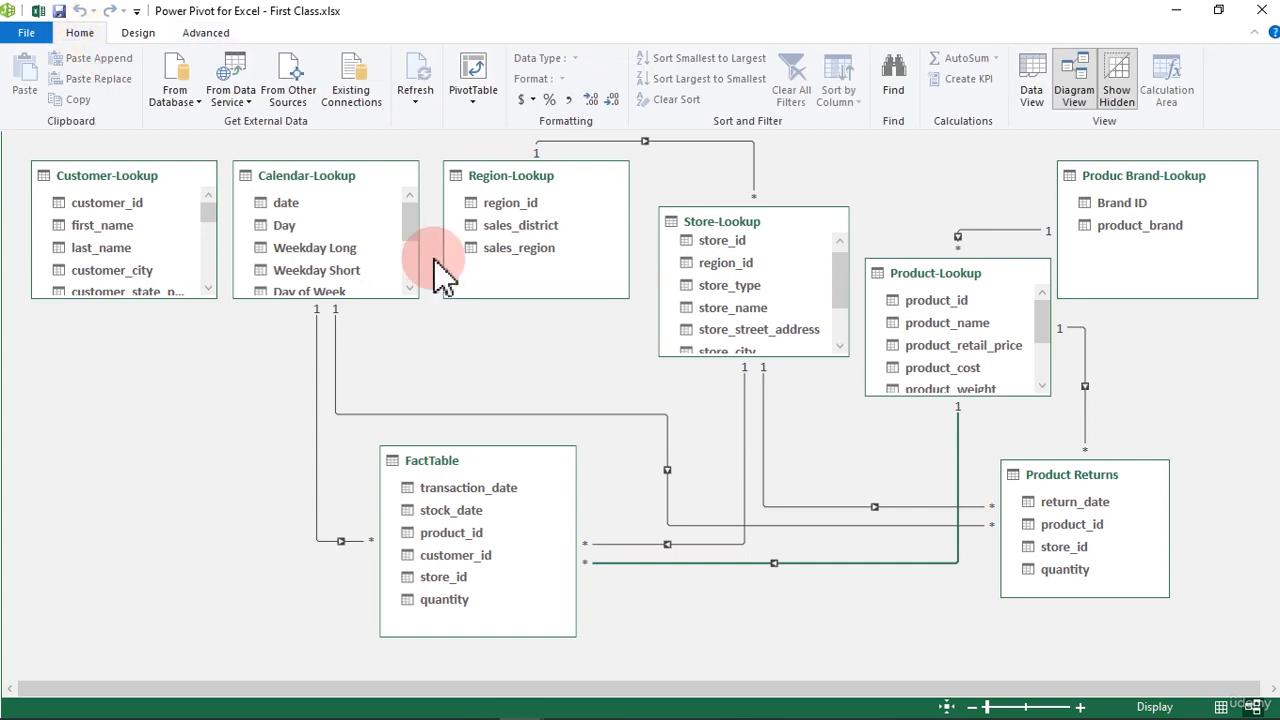
{"action": "left_click", "coordinate": [1036, 88]}
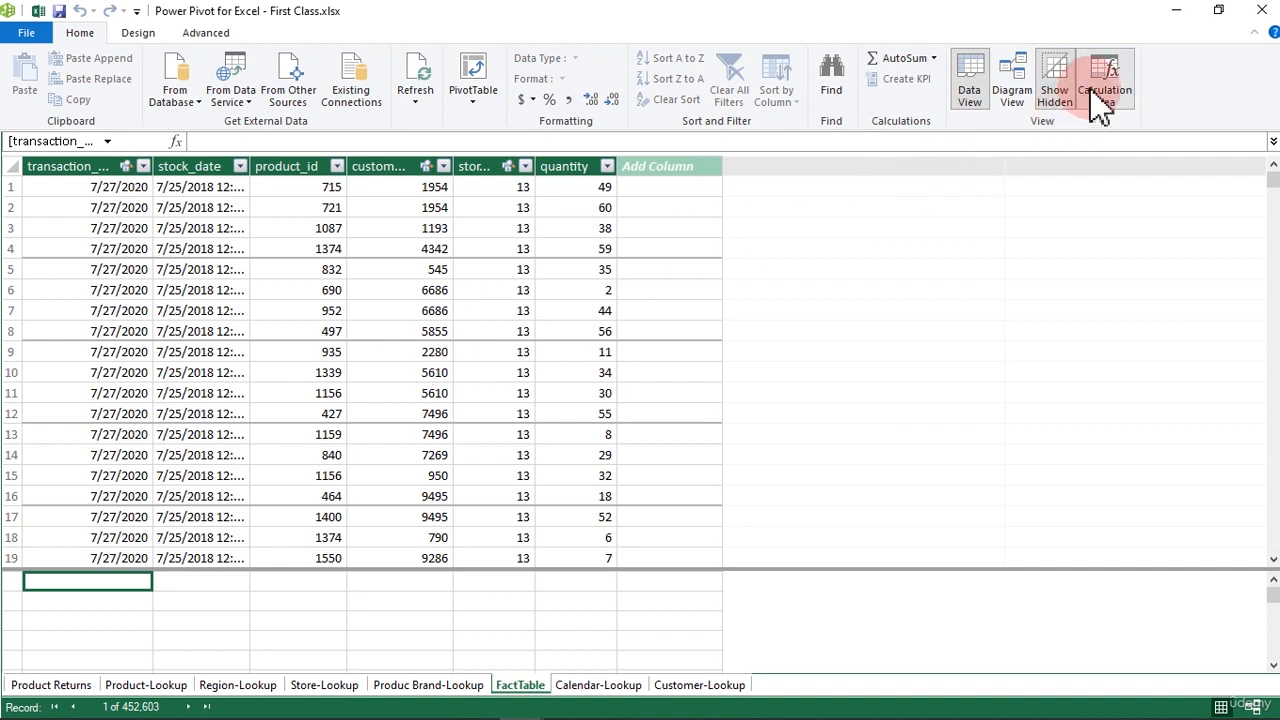
{"action": "left_click", "coordinate": [1012, 88]}
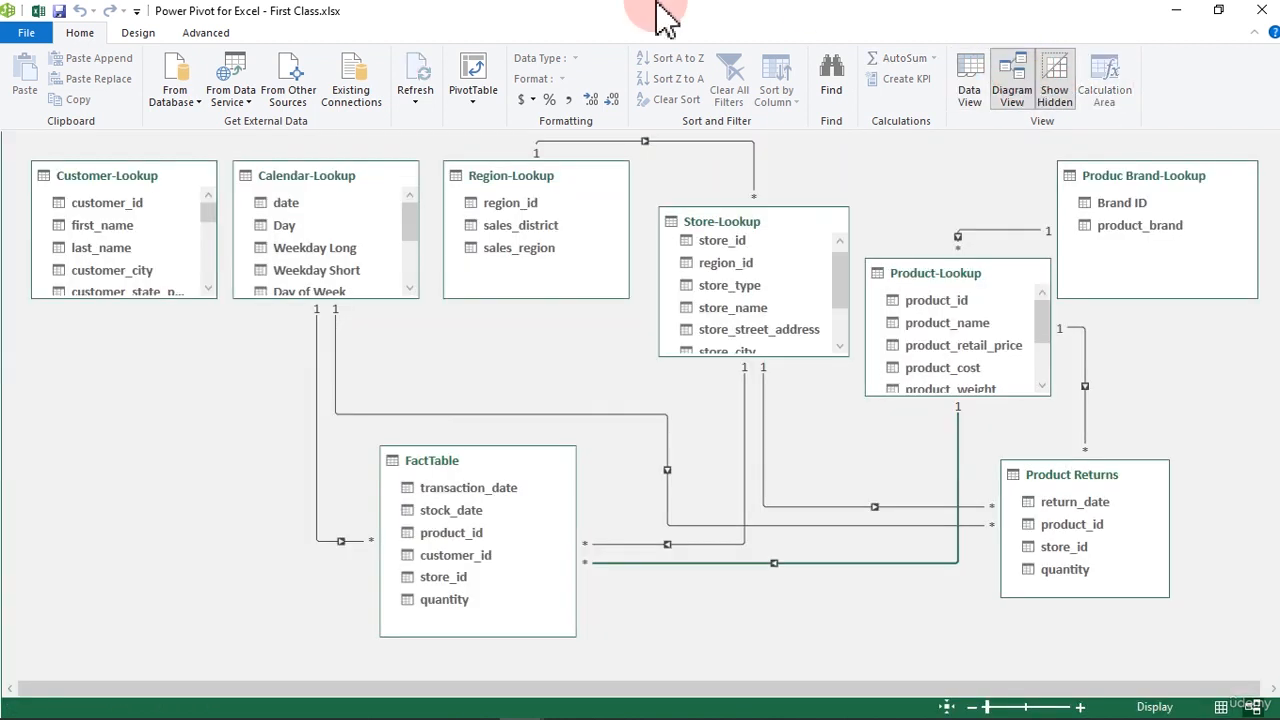
- Start creating a new relationship with FactTable as its first table
{"action": "left_click", "coordinate": [138, 33]}
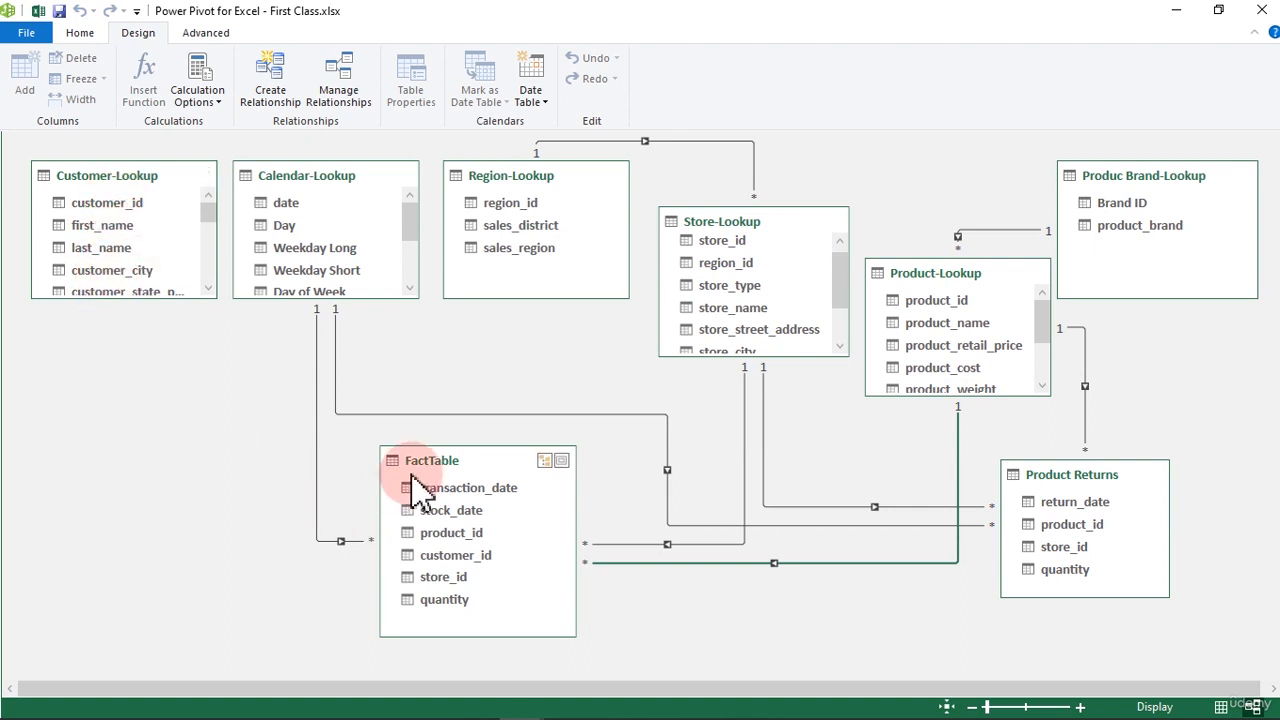
{"action": "left_click", "coordinate": [285, 90]}
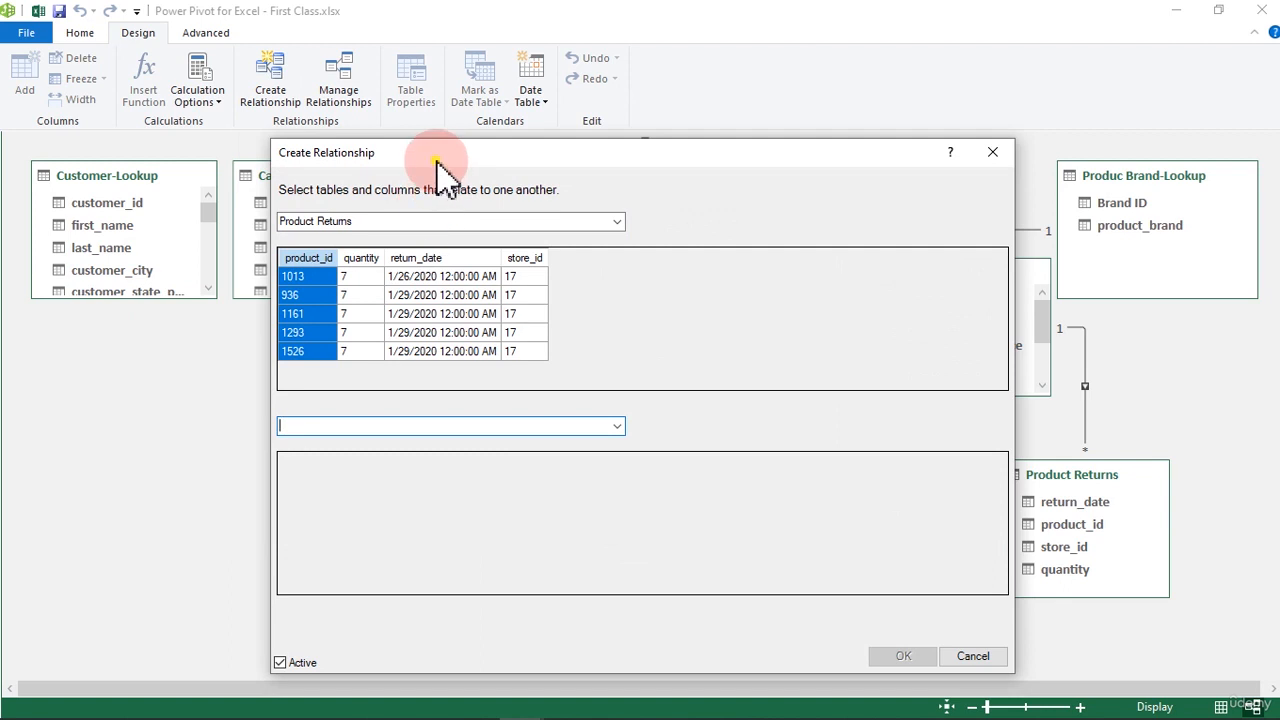
{"action": "left_click_drag", "start_coordinate": [440, 152], "coordinate": [697, 142]}
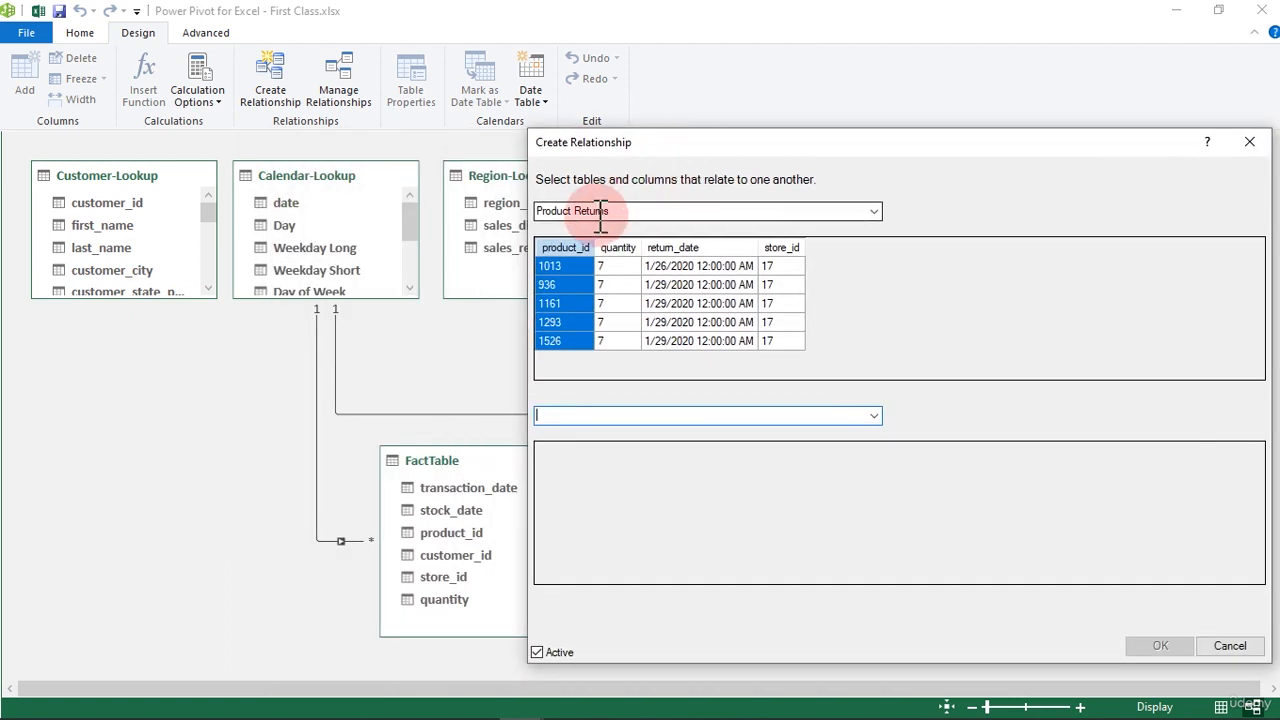
{"action": "left_click", "coordinate": [873, 212]}
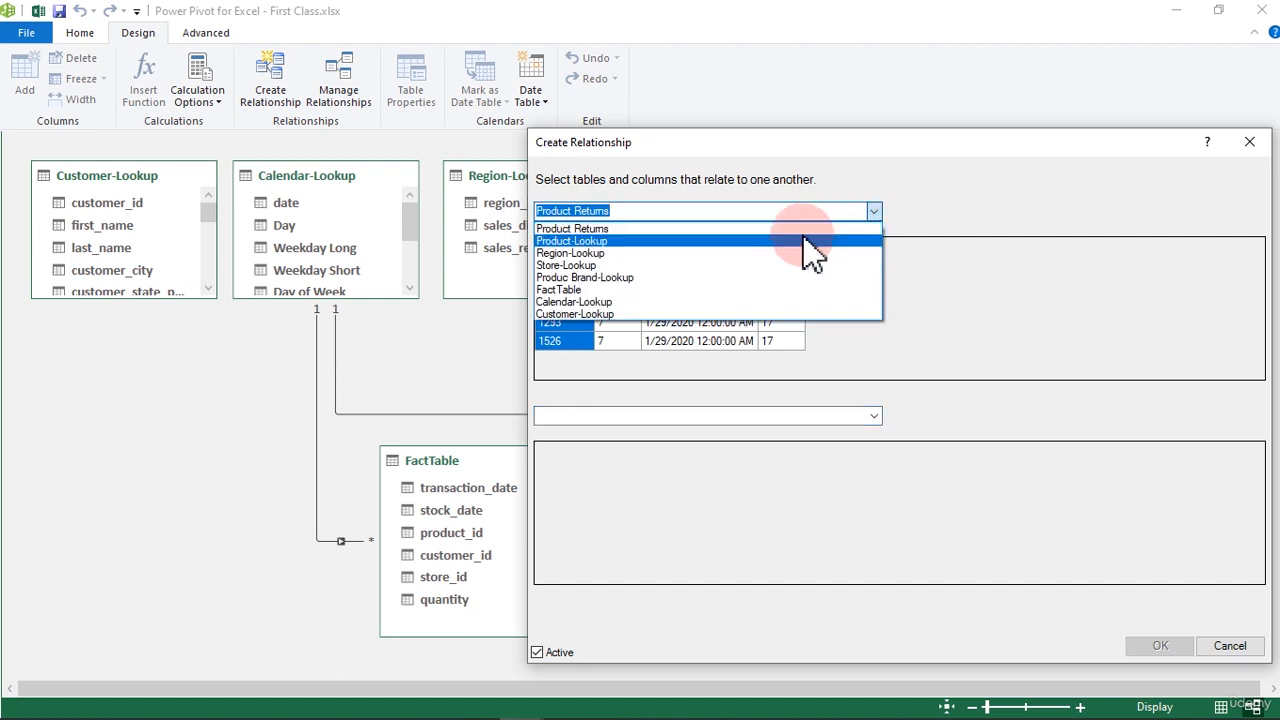
{"action": "left_click", "coordinate": [597, 311]}
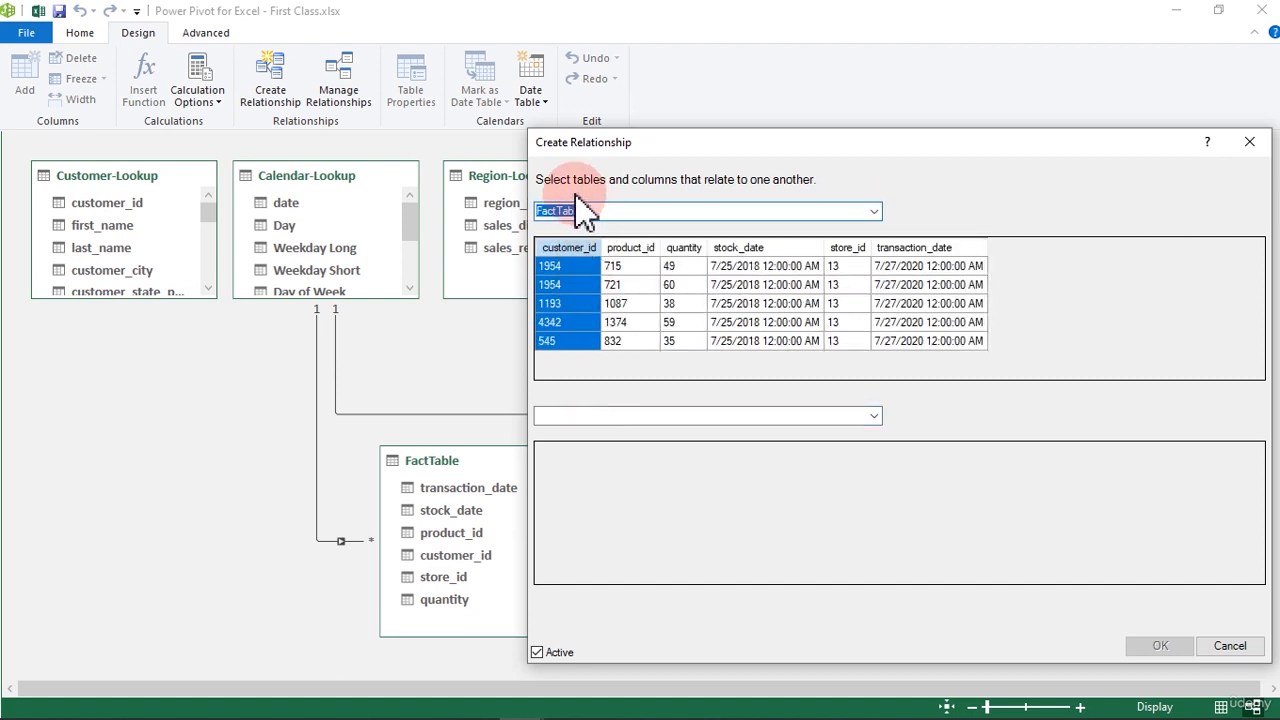
{"action": "left_click", "coordinate": [590, 255]}
{"action": "left_click", "coordinate": [632, 249]}
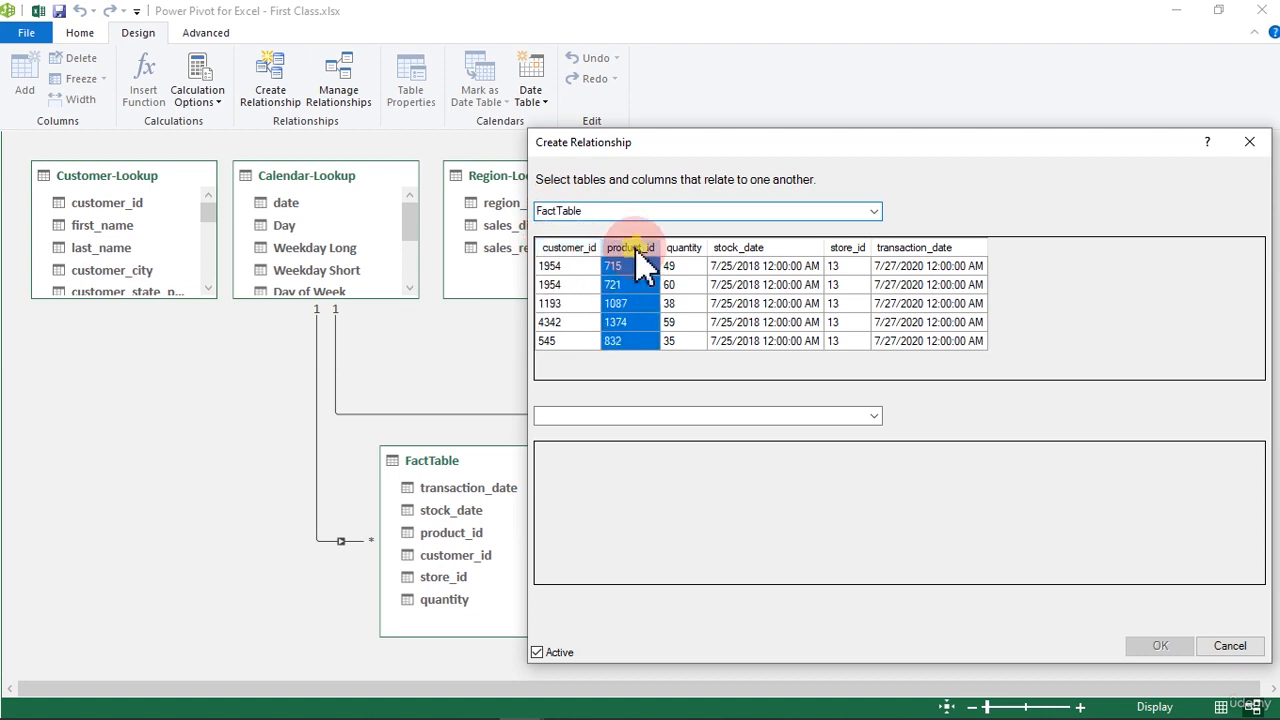
{"action": "left_click", "coordinate": [685, 249]}
{"action": "left_click", "coordinate": [738, 248]}
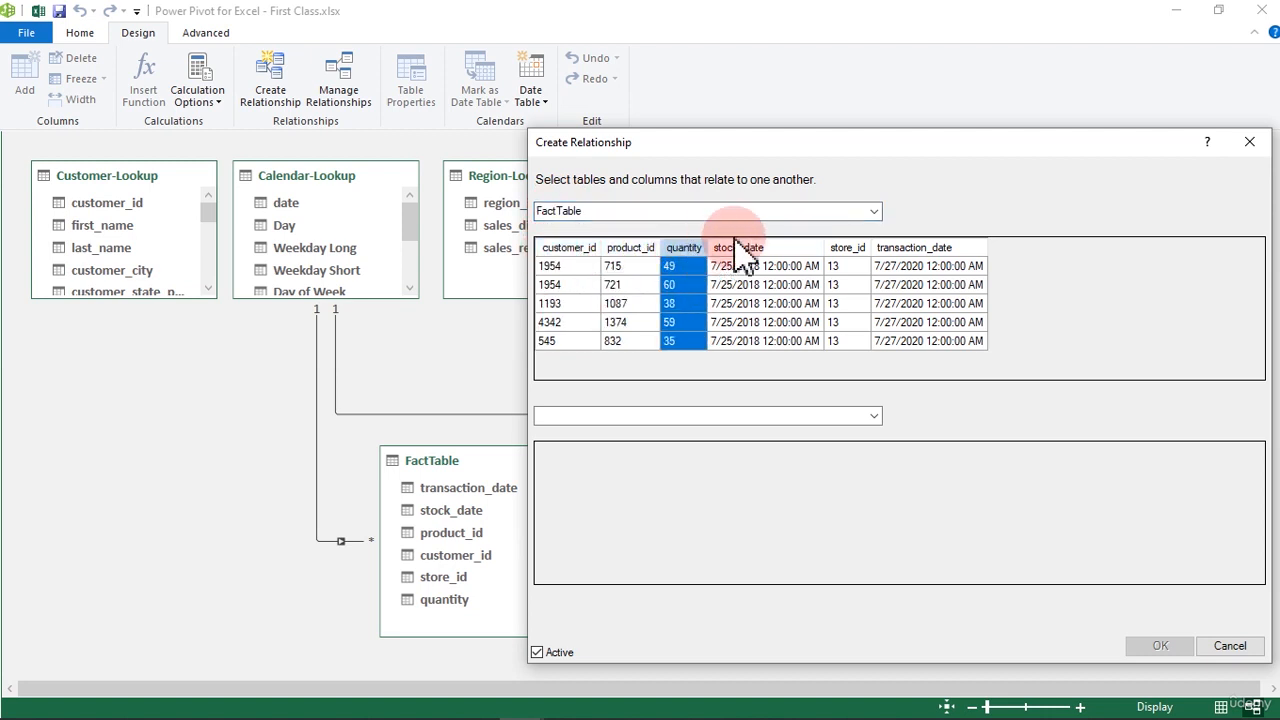
{"action": "left_click", "coordinate": [848, 249]}
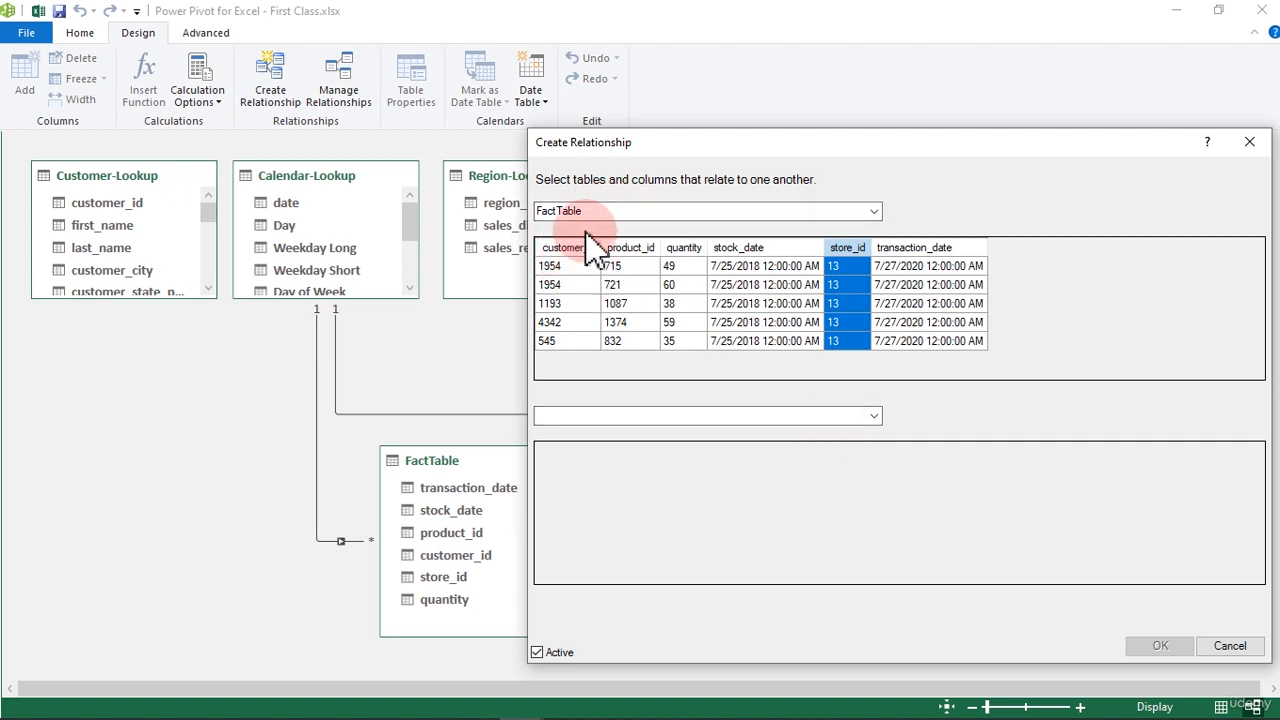
- Set Customer-Lookup as the related table of the new relationship and choose its customer_id column
{"action": "left_click", "coordinate": [875, 418]}
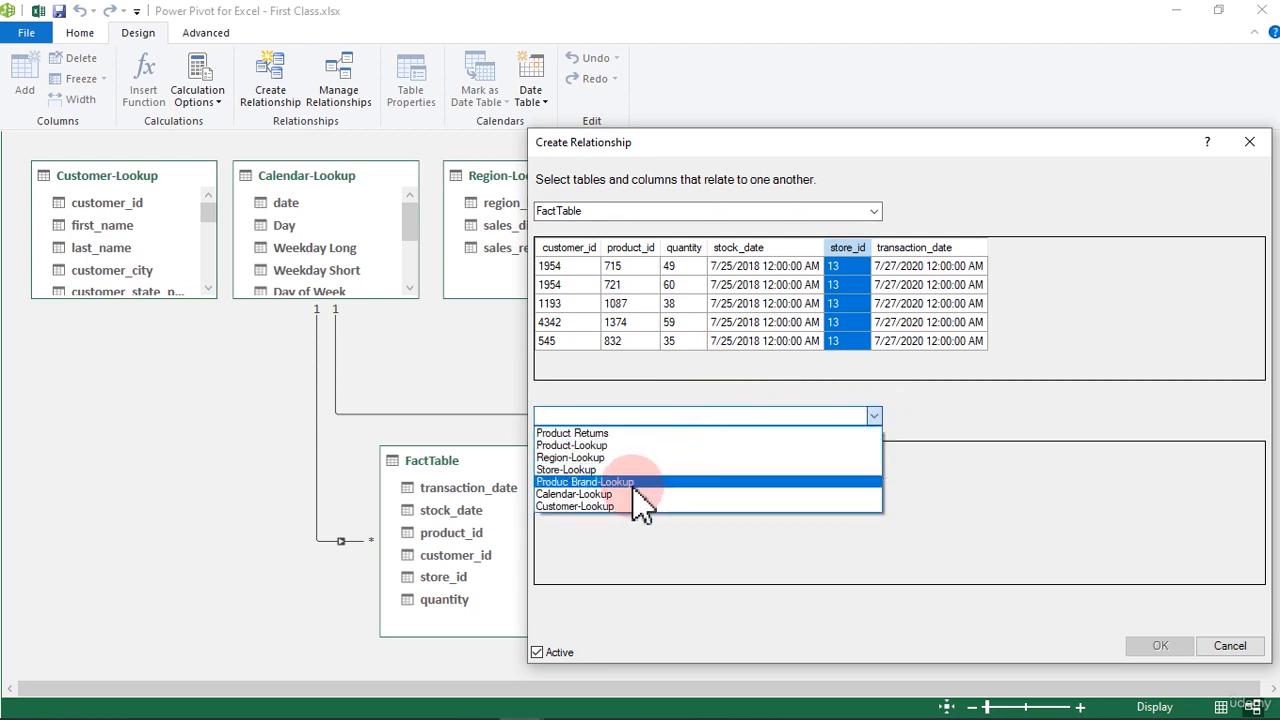
{"action": "left_click", "coordinate": [598, 510]}
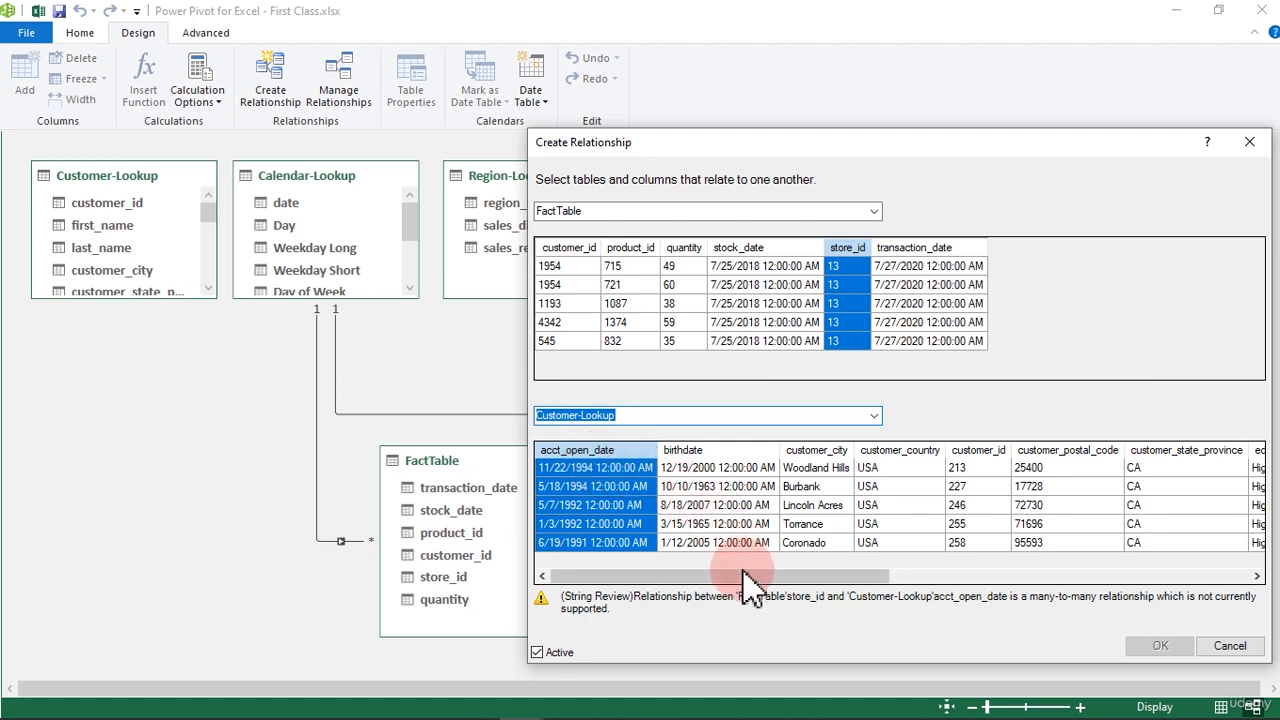
{"action": "left_click_drag", "start_coordinate": [742, 577], "coordinate": [781, 575]}
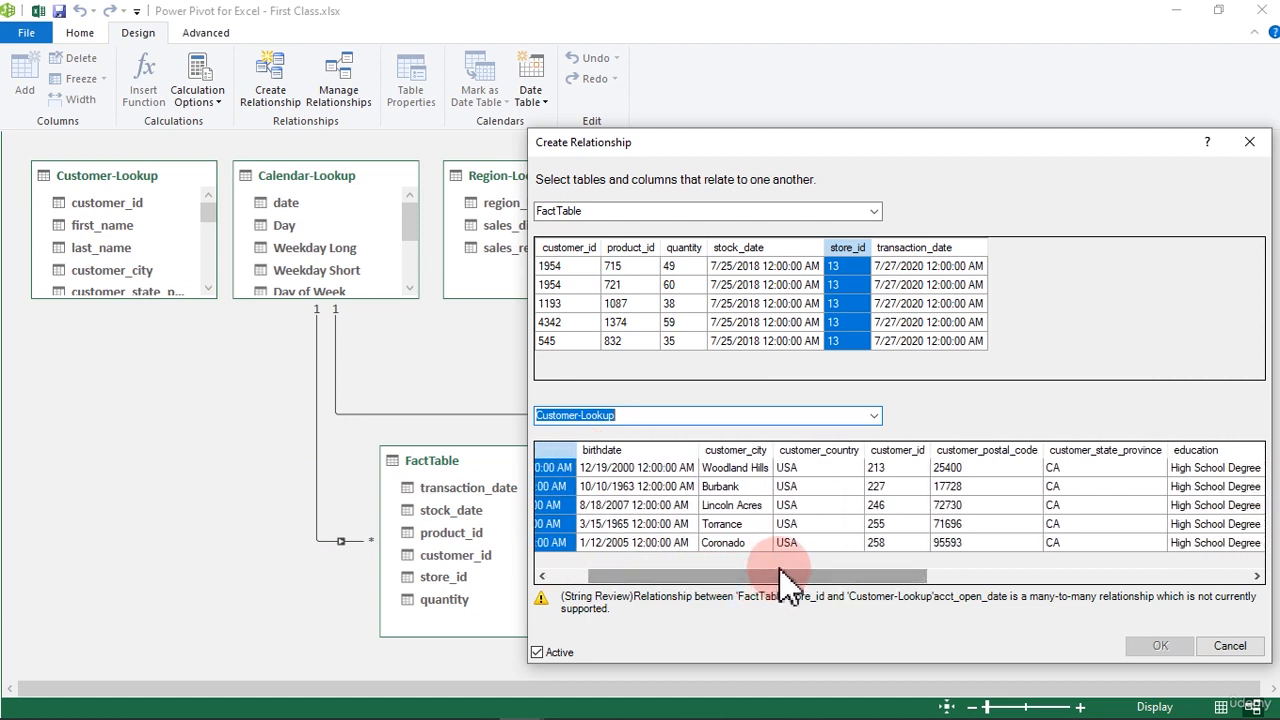
{"action": "left_click", "coordinate": [905, 452]}
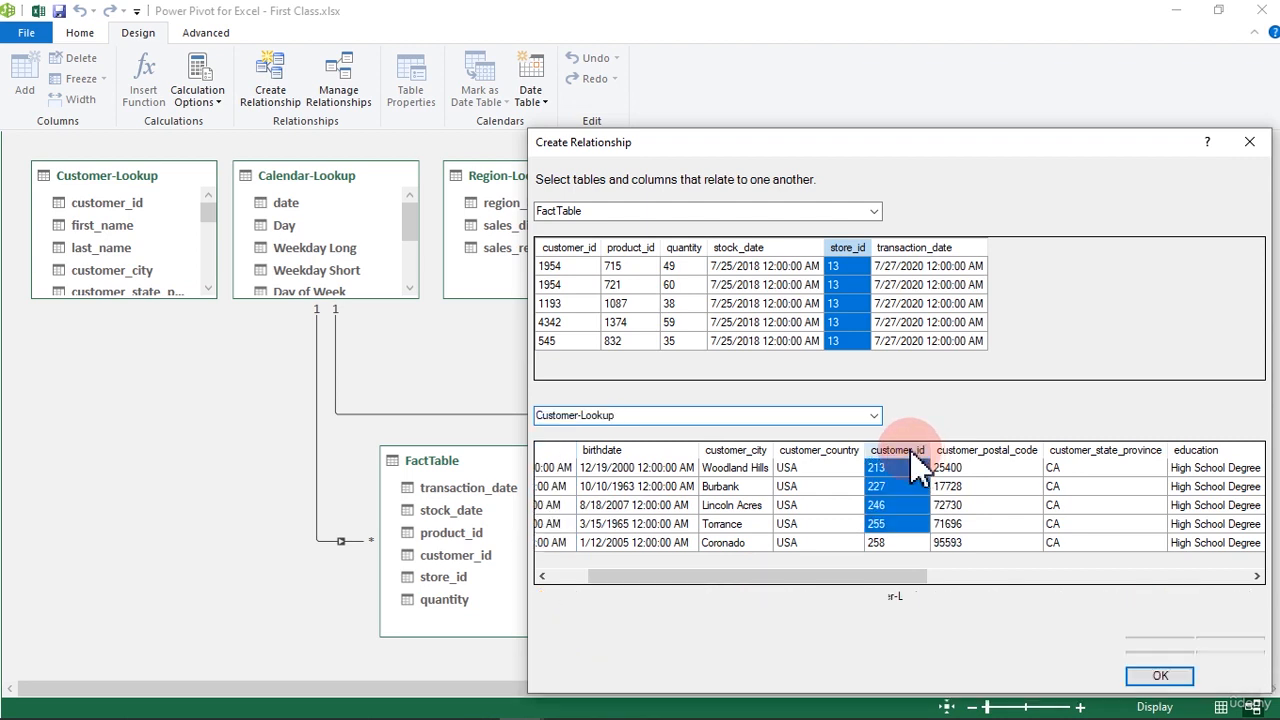
- Match FactTable's customer_id with Customer-Lookup's customer_id and create the active relationship
{"action": "left_click", "coordinate": [568, 248]}
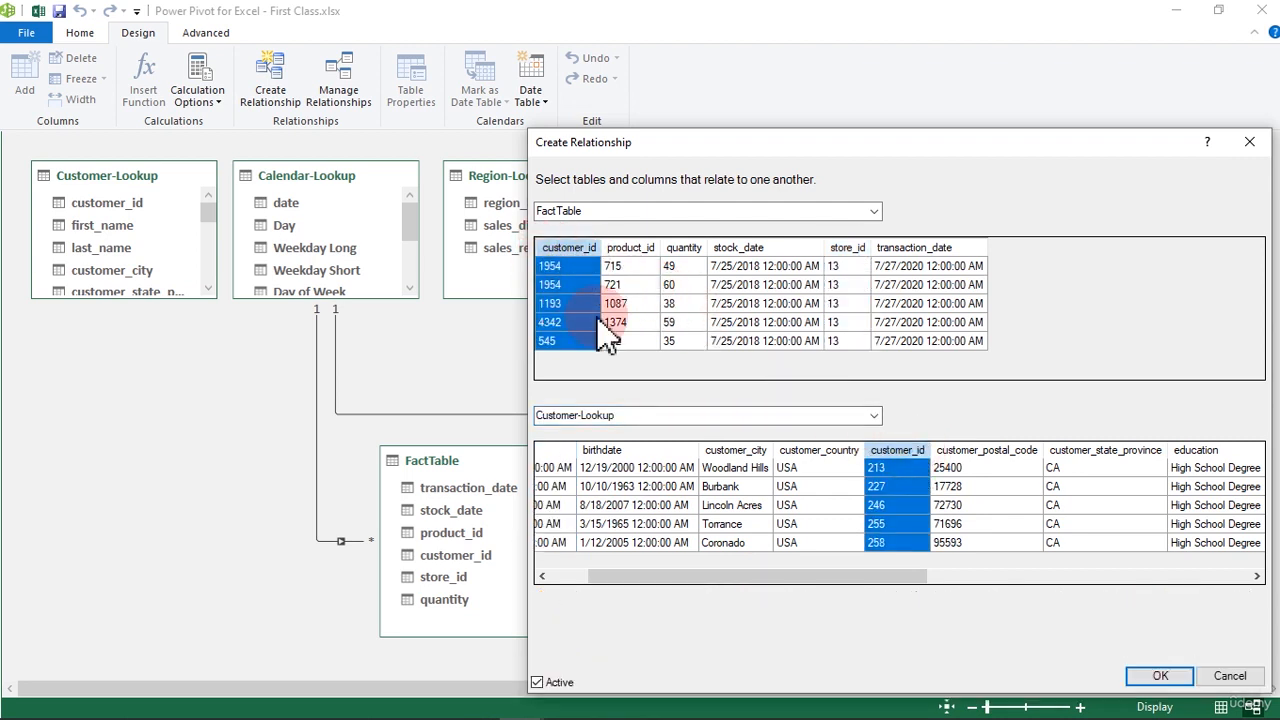
{"action": "left_click", "coordinate": [876, 485]}
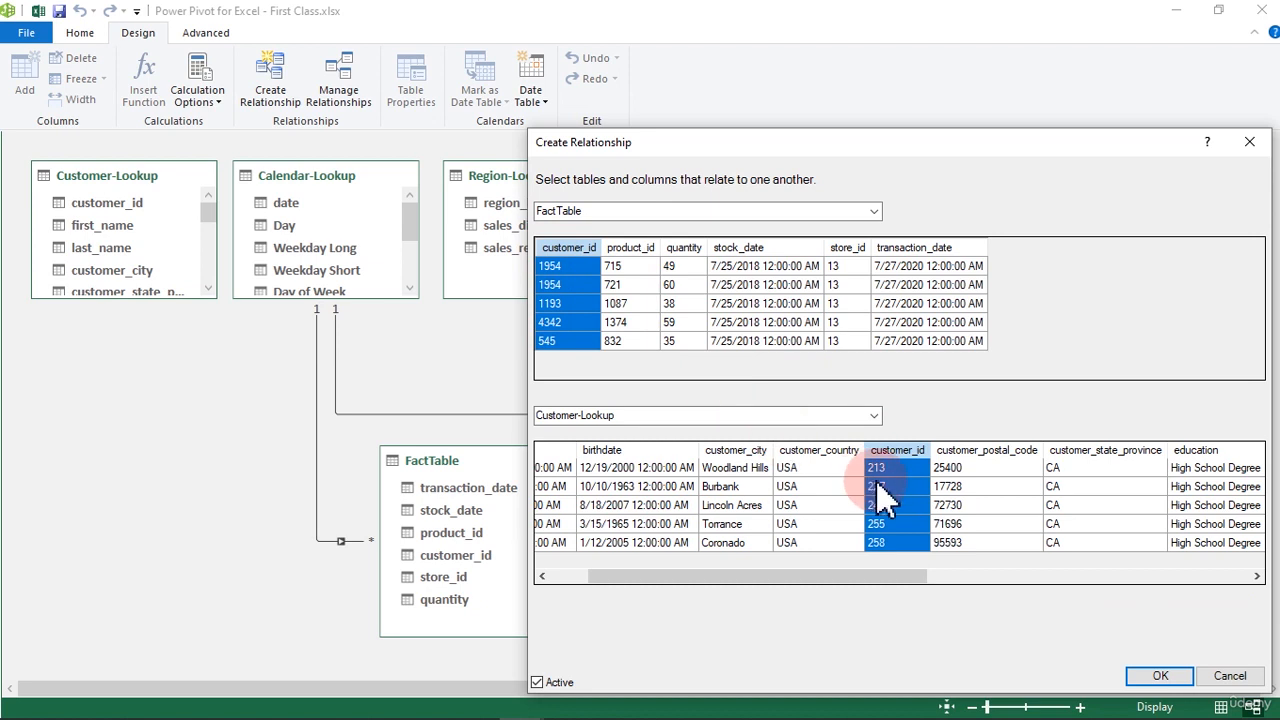
{"action": "left_click", "coordinate": [815, 468]}
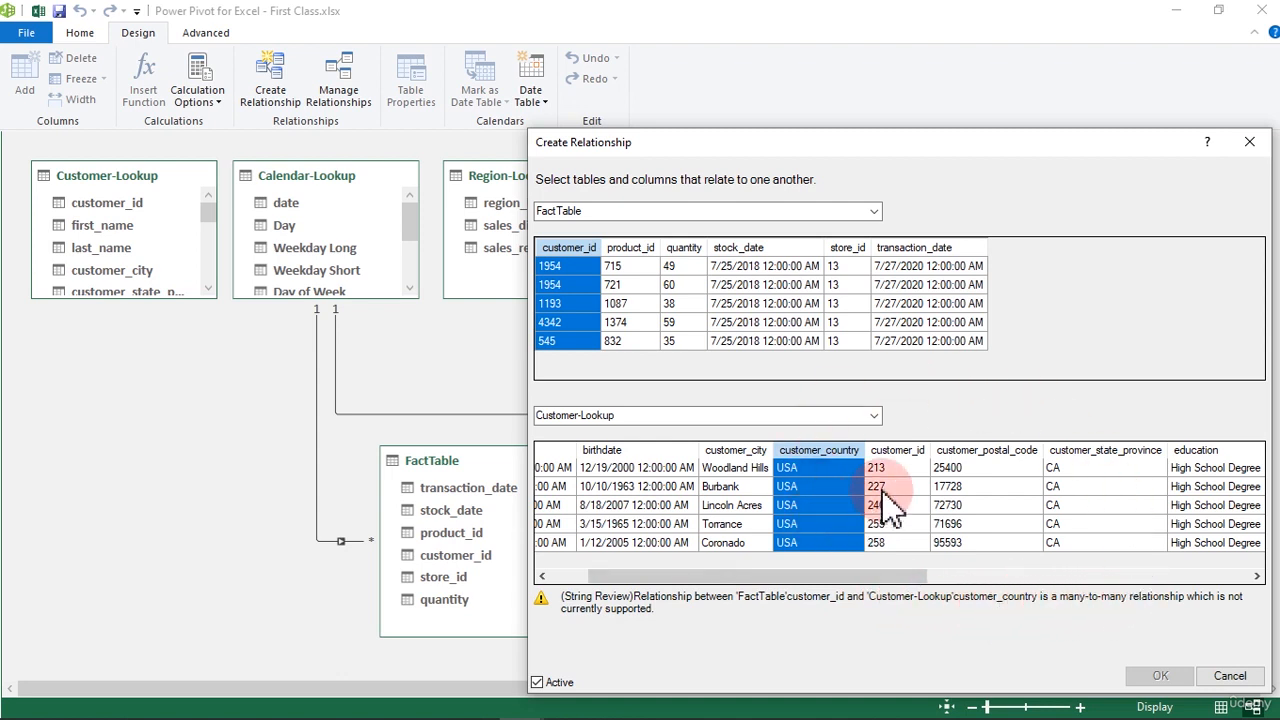
{"action": "left_click", "coordinate": [896, 450]}
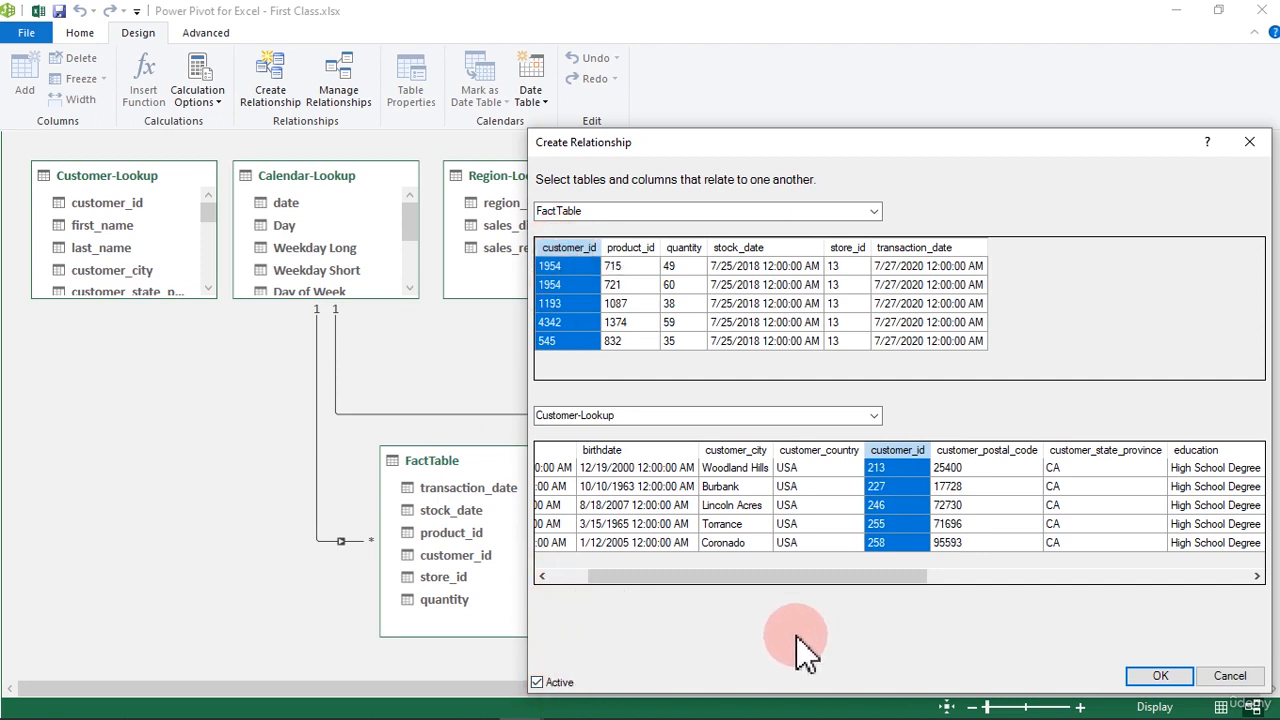
{"action": "left_click", "coordinate": [1156, 673]}
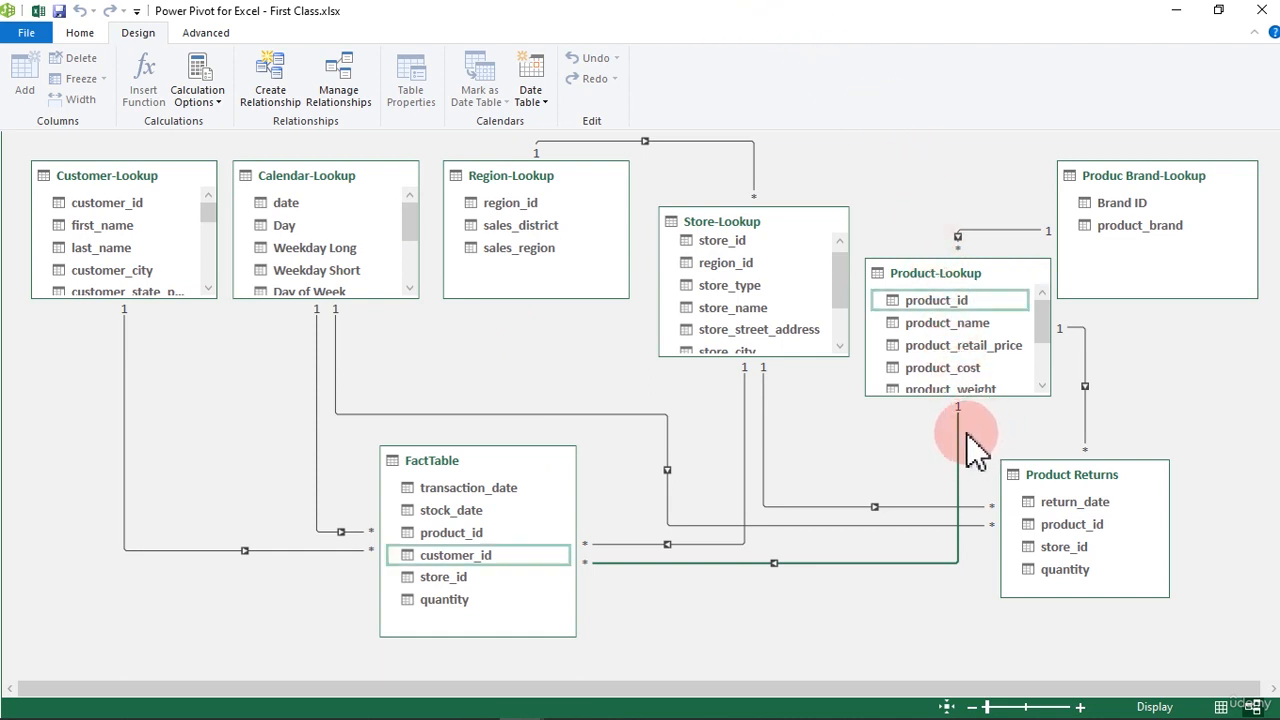
- Try to mark the relationship between Product-Lookup and FactTable as inactive
{"action": "right_click", "coordinate": [860, 572]}
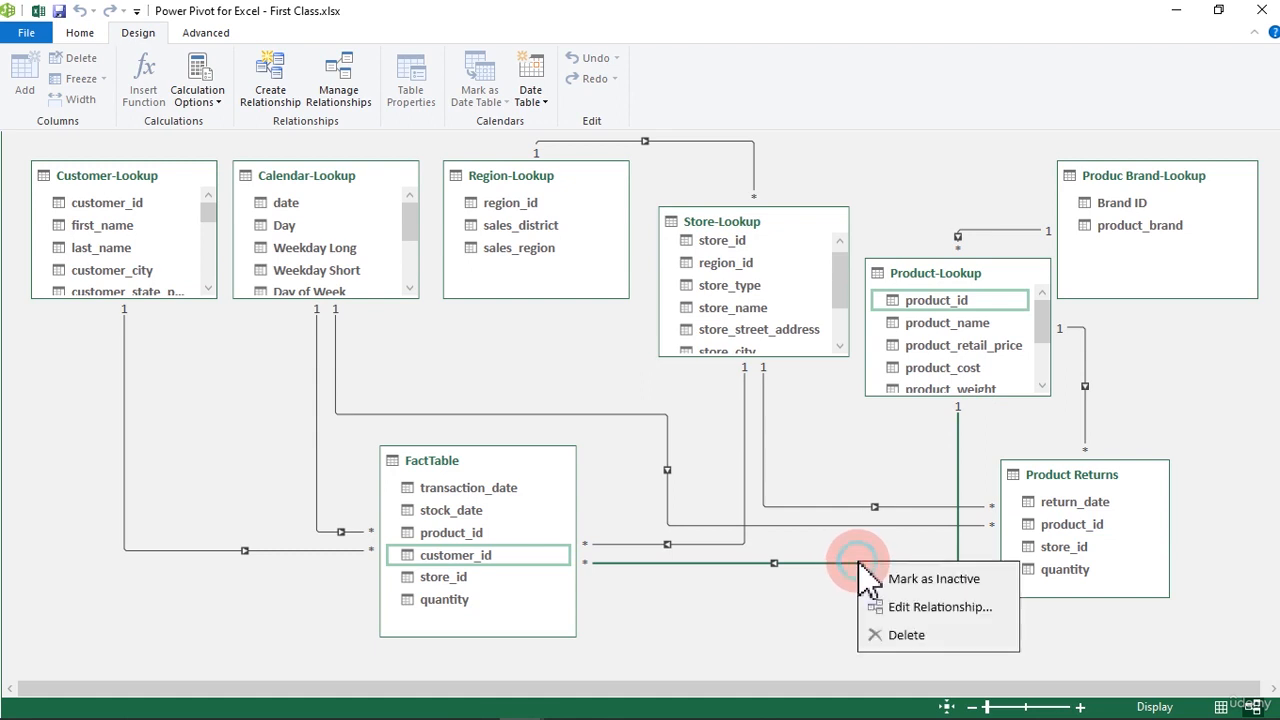
{"action": "left_click", "coordinate": [902, 579]}
{"action": "left_click", "coordinate": [885, 610]}
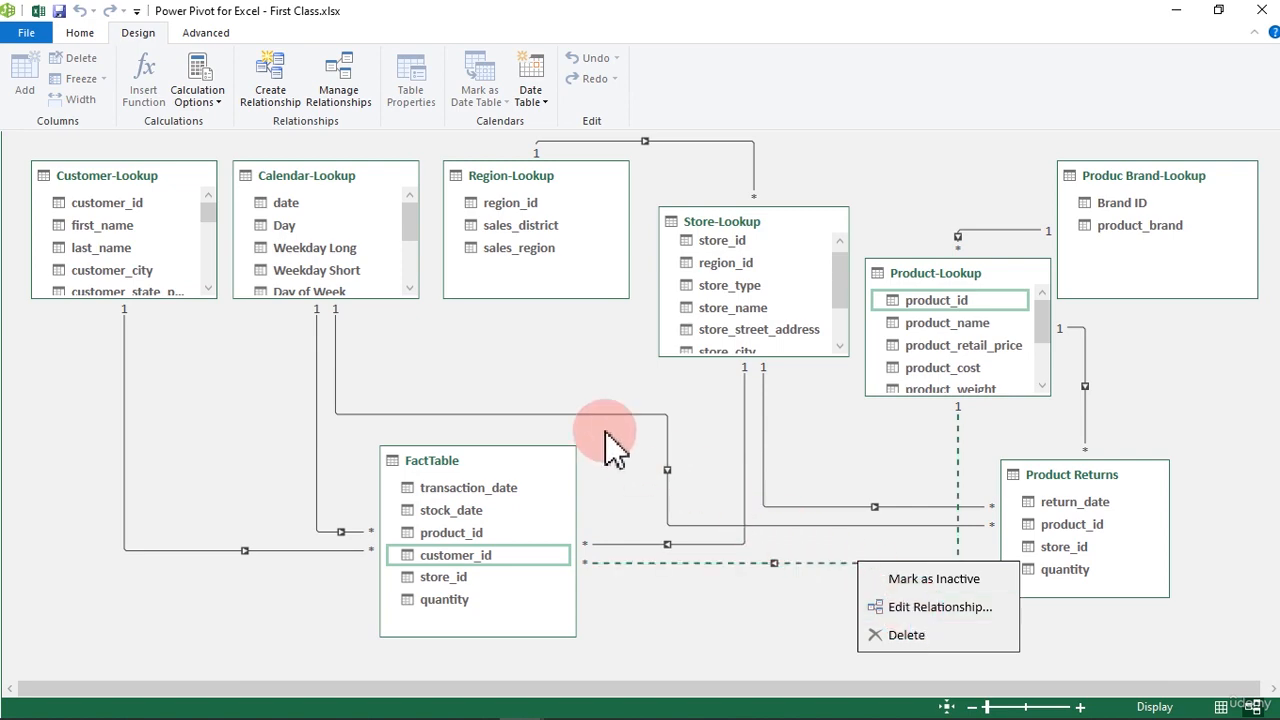
- Open the relationship manager to review all table relationships in the model
{"action": "left_click", "coordinate": [345, 95]}
{"action": "left_click", "coordinate": [345, 95]}
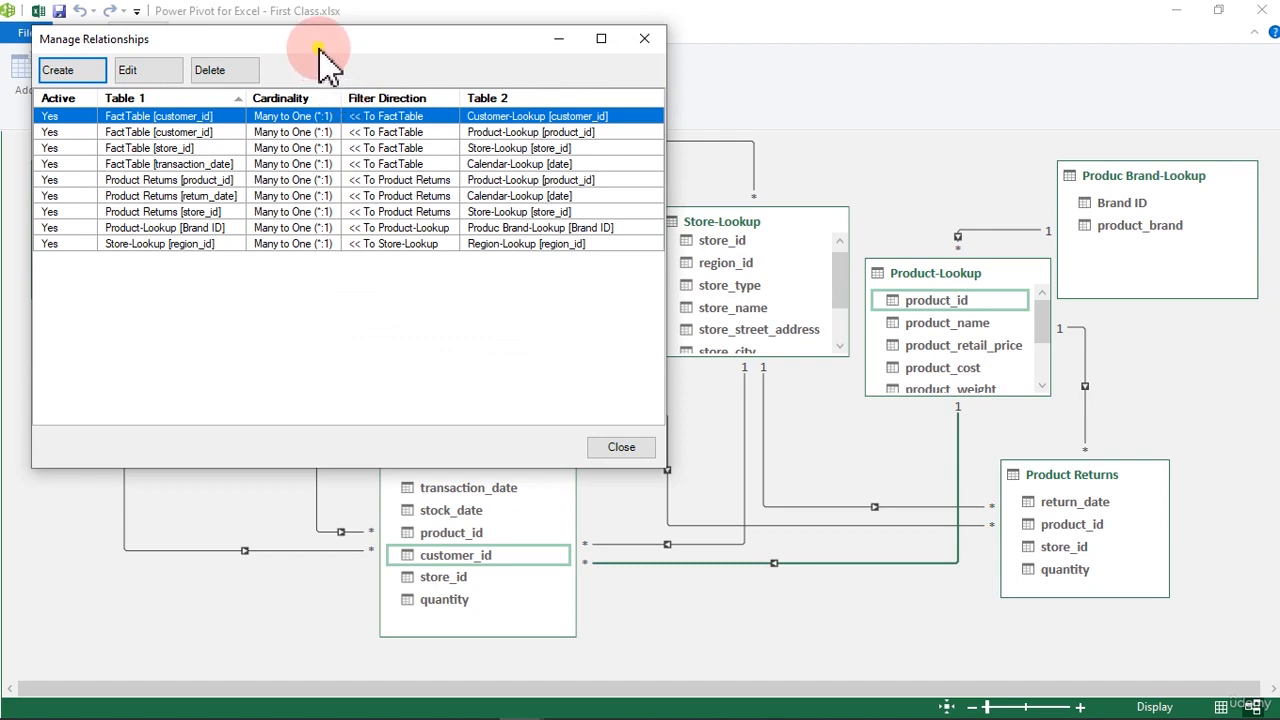
{"action": "left_click_drag", "start_coordinate": [320, 48], "coordinate": [456, 73]}
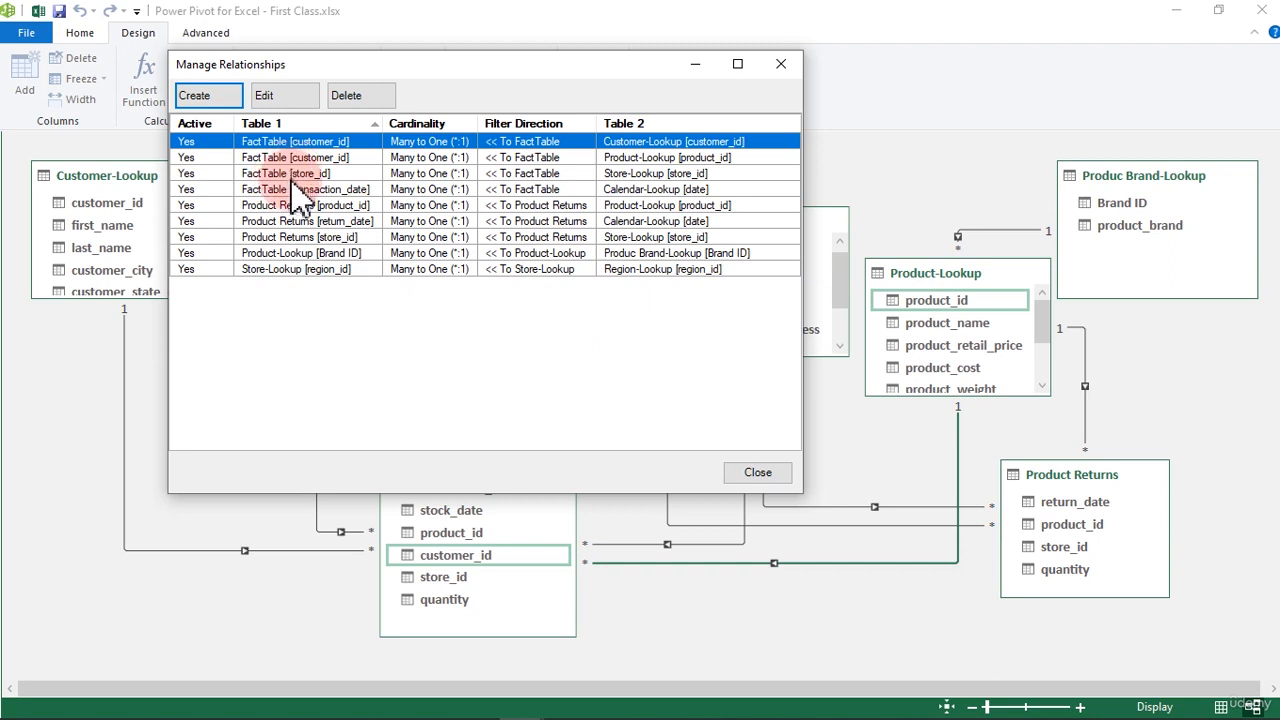
- Edit the mismatched FactTable–Product-Lookup relationship so FactTable's product_id matches Product-Lookup's product_id, and close the relationship manager
{"action": "left_click", "coordinate": [624, 160]}
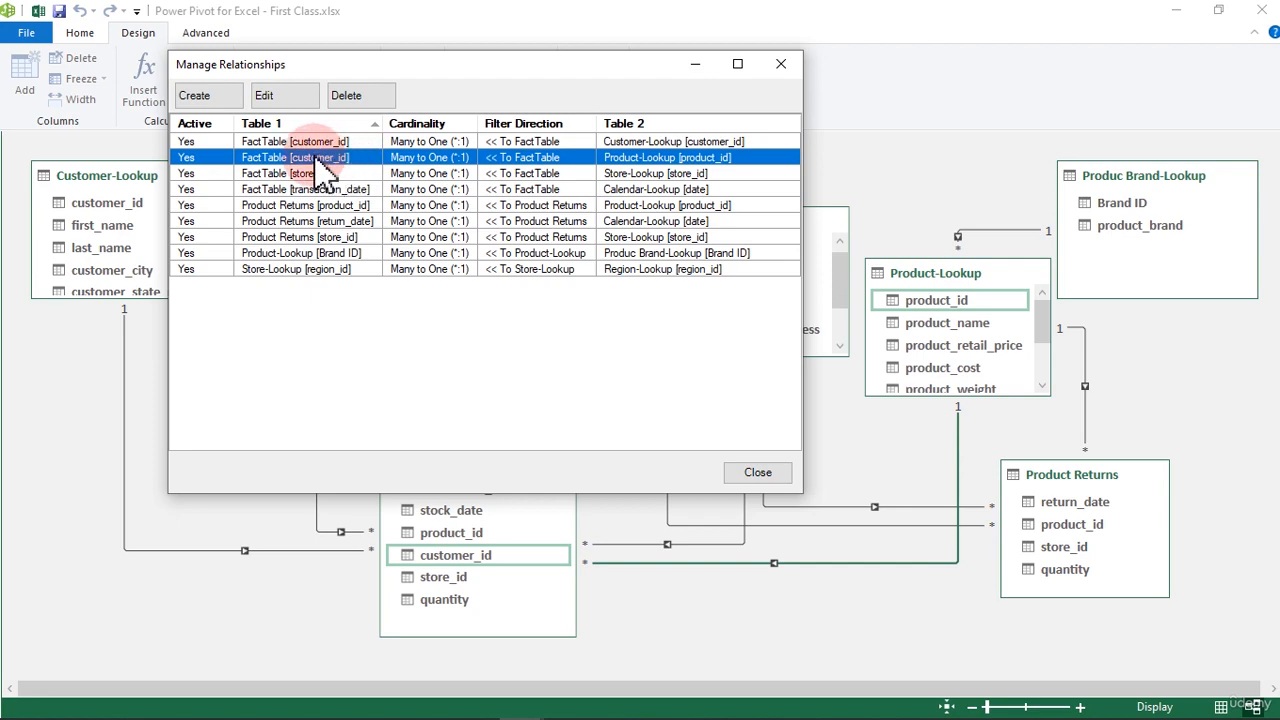
{"action": "left_click", "coordinate": [283, 104]}
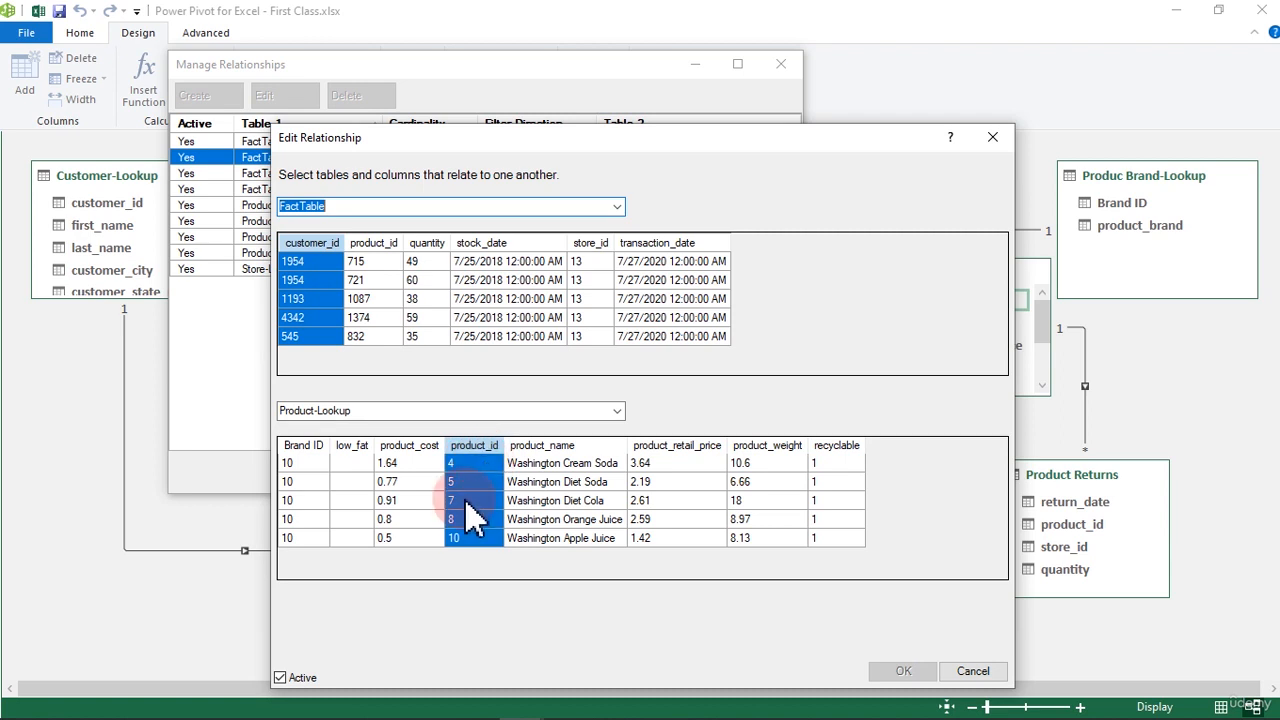
{"action": "left_click", "coordinate": [374, 243]}
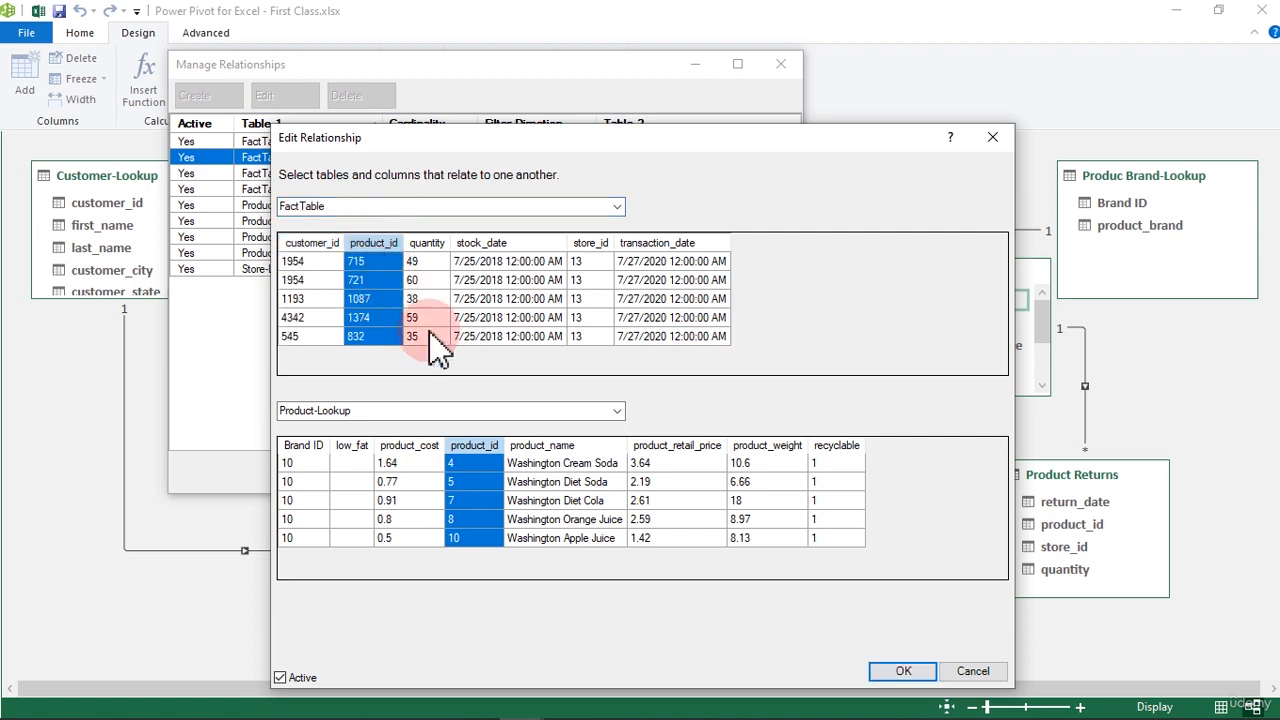
{"action": "left_click", "coordinate": [903, 670]}
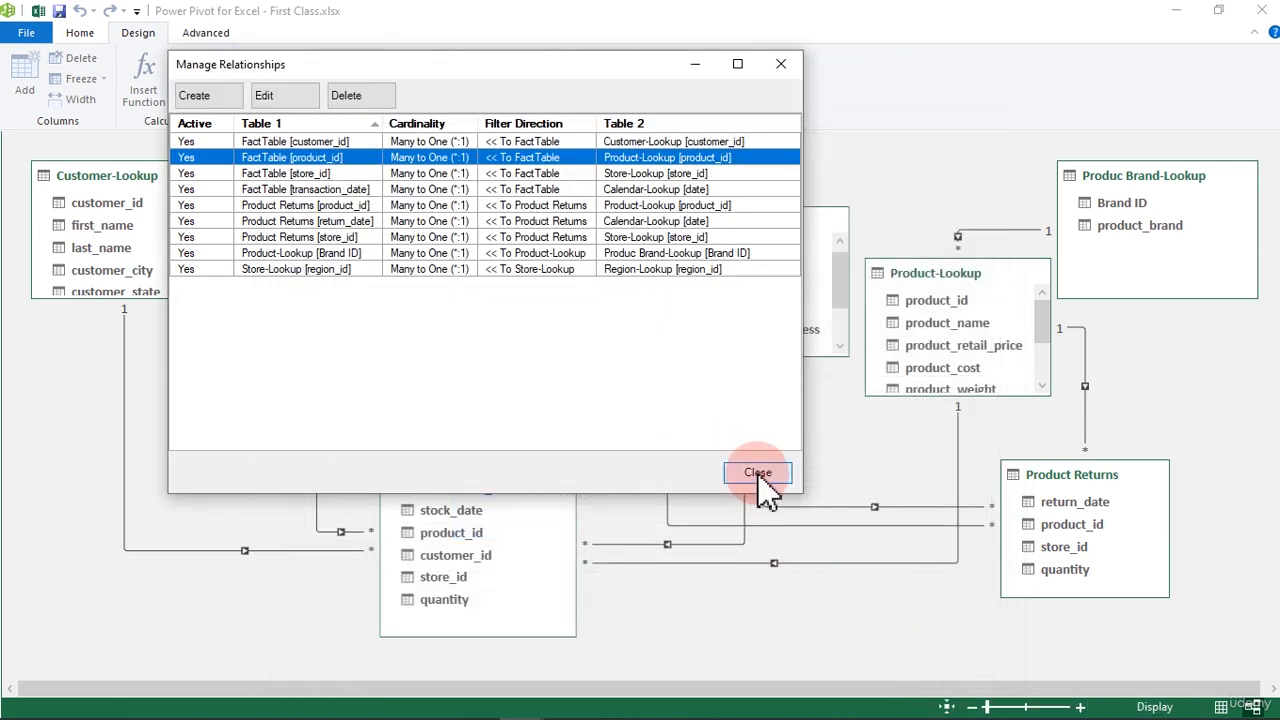
{"action": "left_click", "coordinate": [740, 470]}
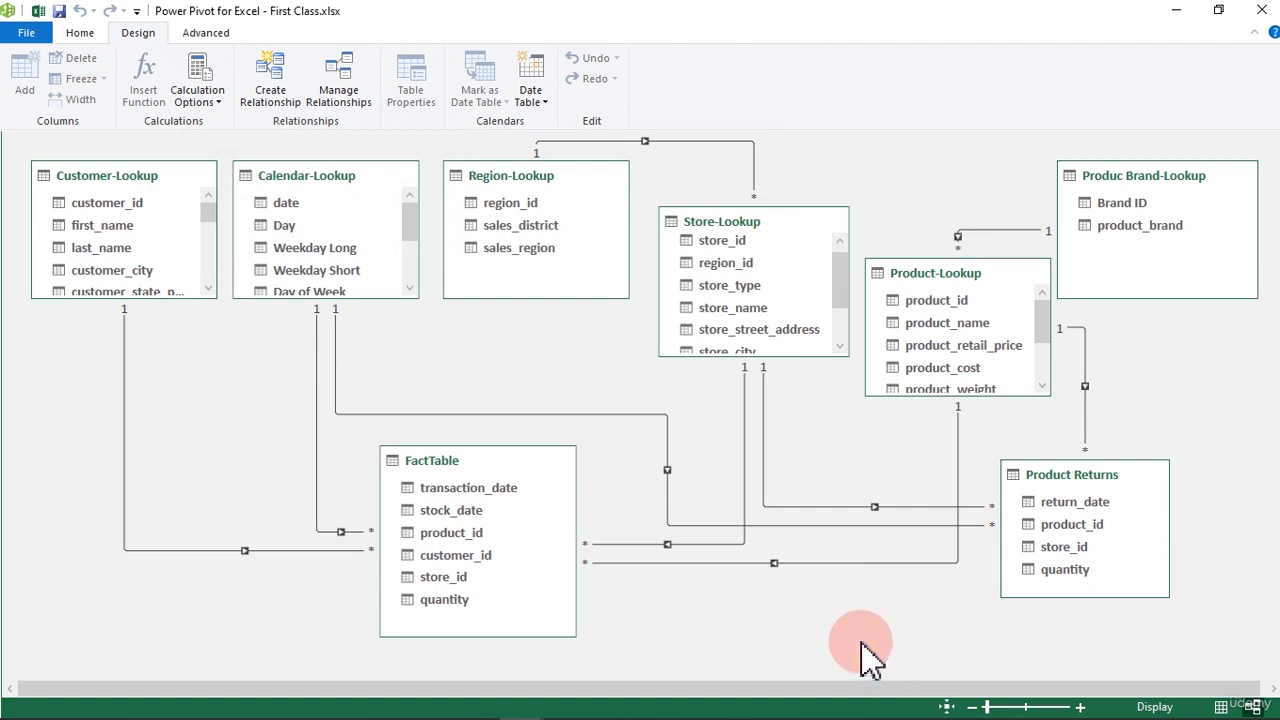
- Create a second relationship between Calendar-Lookup and FactTable by linking date to stock_date in the diagram
{"action": "left_click", "coordinate": [957, 425]}
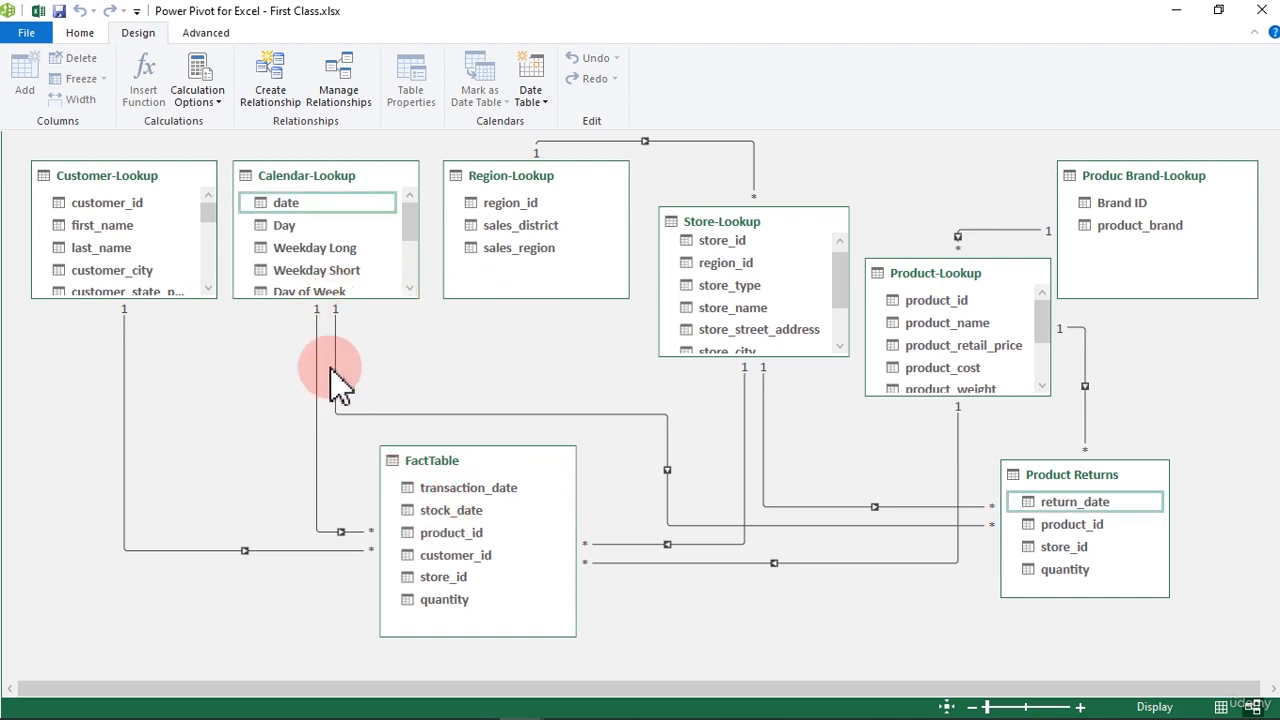
{"action": "left_click_drag", "start_coordinate": [410, 216], "coordinate": [409, 218]}
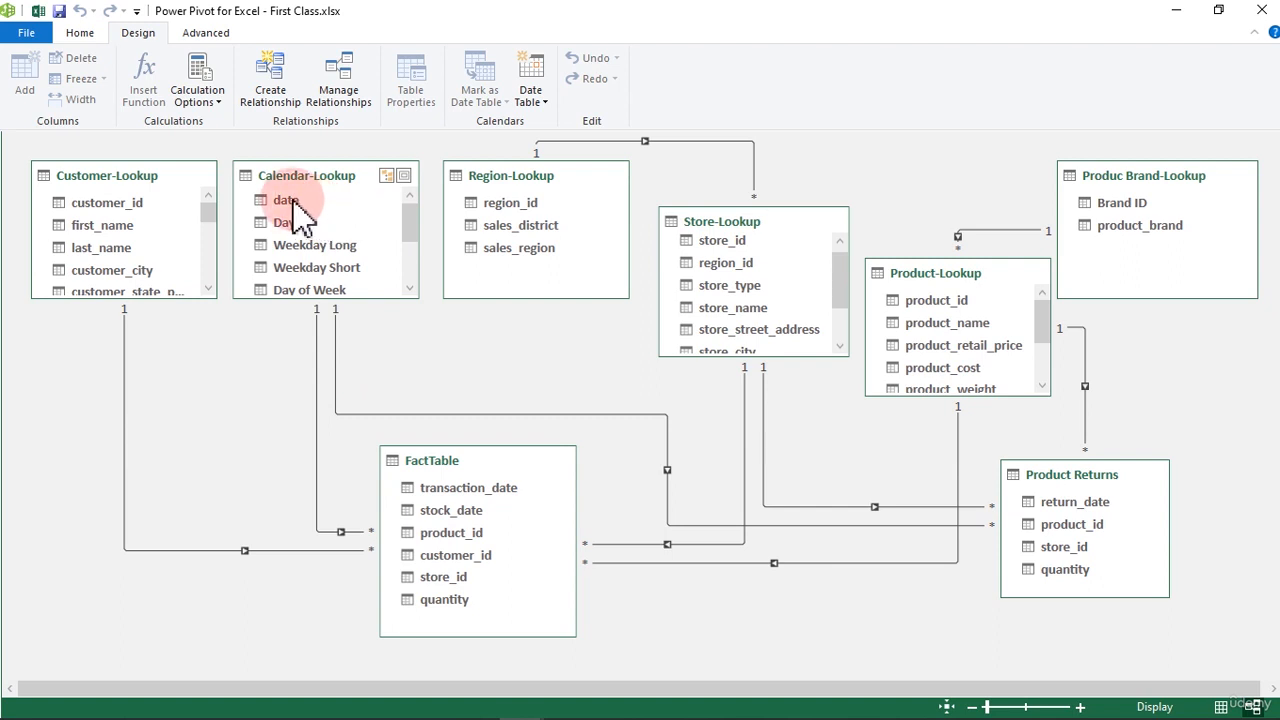
{"action": "left_click", "coordinate": [293, 200]}
{"action": "left_click_drag", "start_coordinate": [295, 205], "coordinate": [445, 500]}
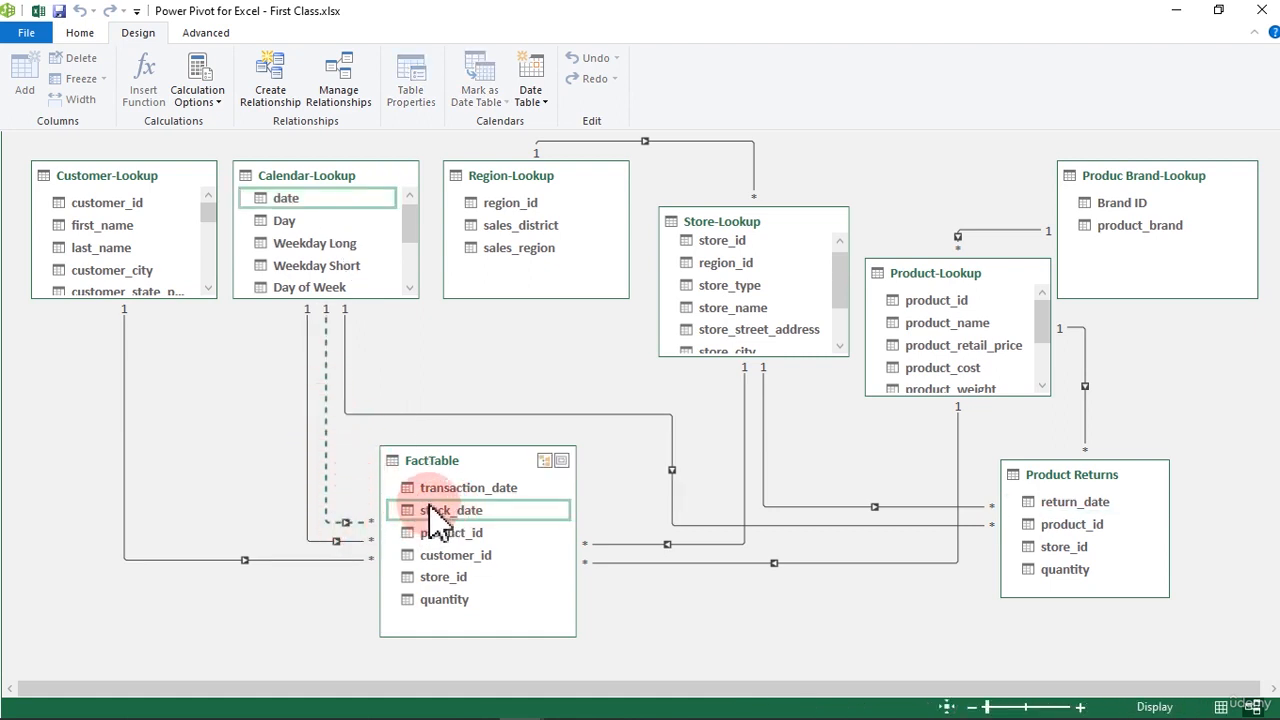
- Try to mark the relationship between Calendar-Lookup's date and FactTable's stock_date as active
{"action": "right_click", "coordinate": [326, 440]}
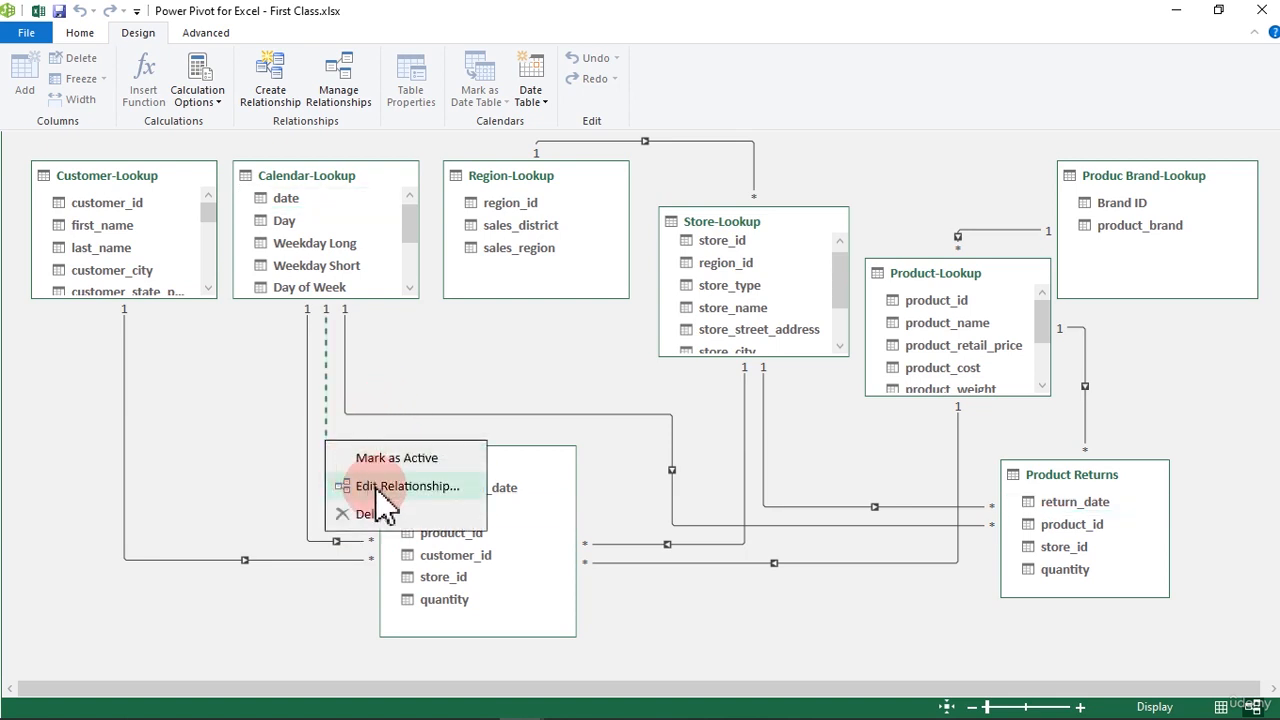
{"action": "left_click", "coordinate": [391, 463]}
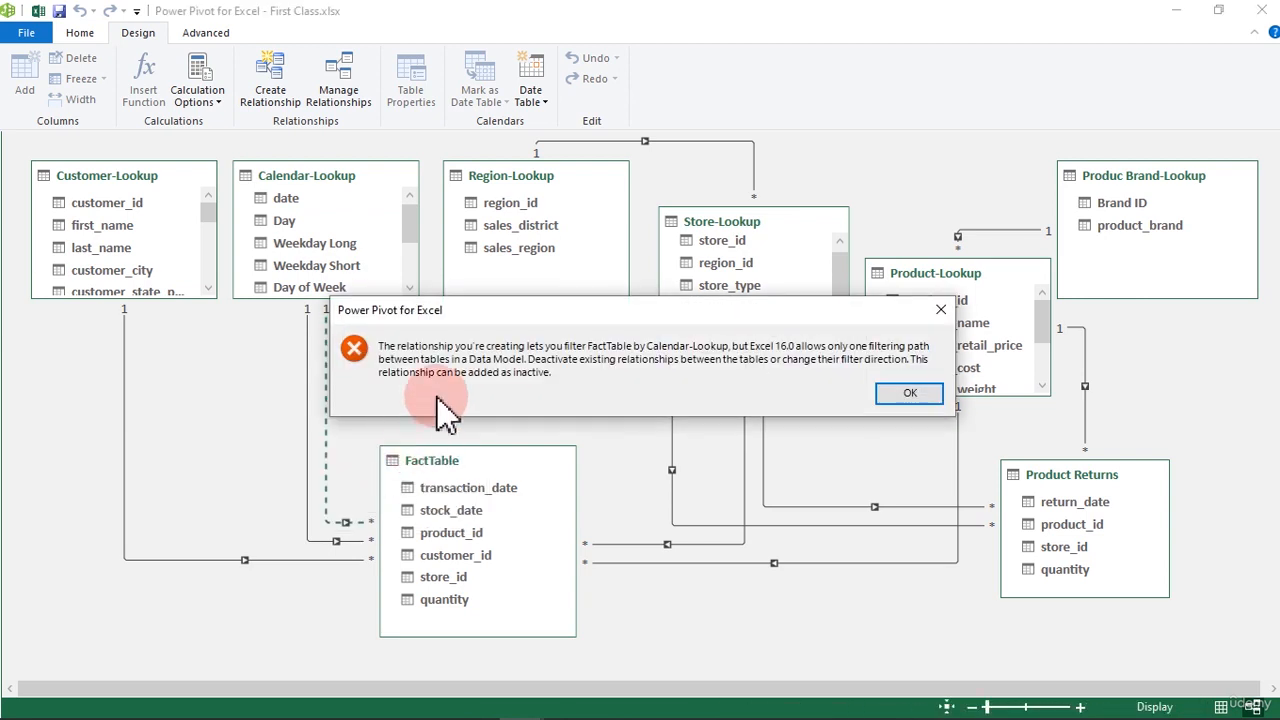
{"action": "left_click", "coordinate": [905, 395]}
- Mark the relationship between Calendar-Lookup and Product Returns as inactive
{"action": "left_click_drag", "start_coordinate": [415, 530], "coordinate": [348, 392]}
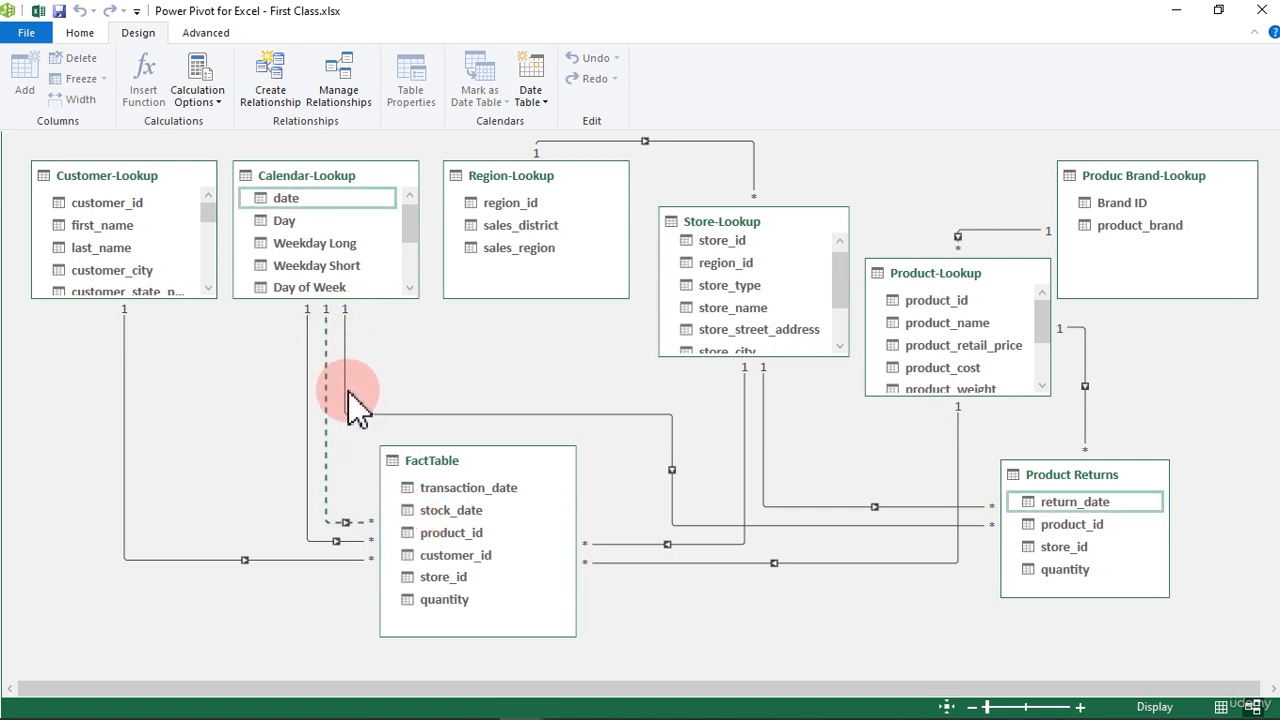
{"action": "right_click", "coordinate": [343, 408]}
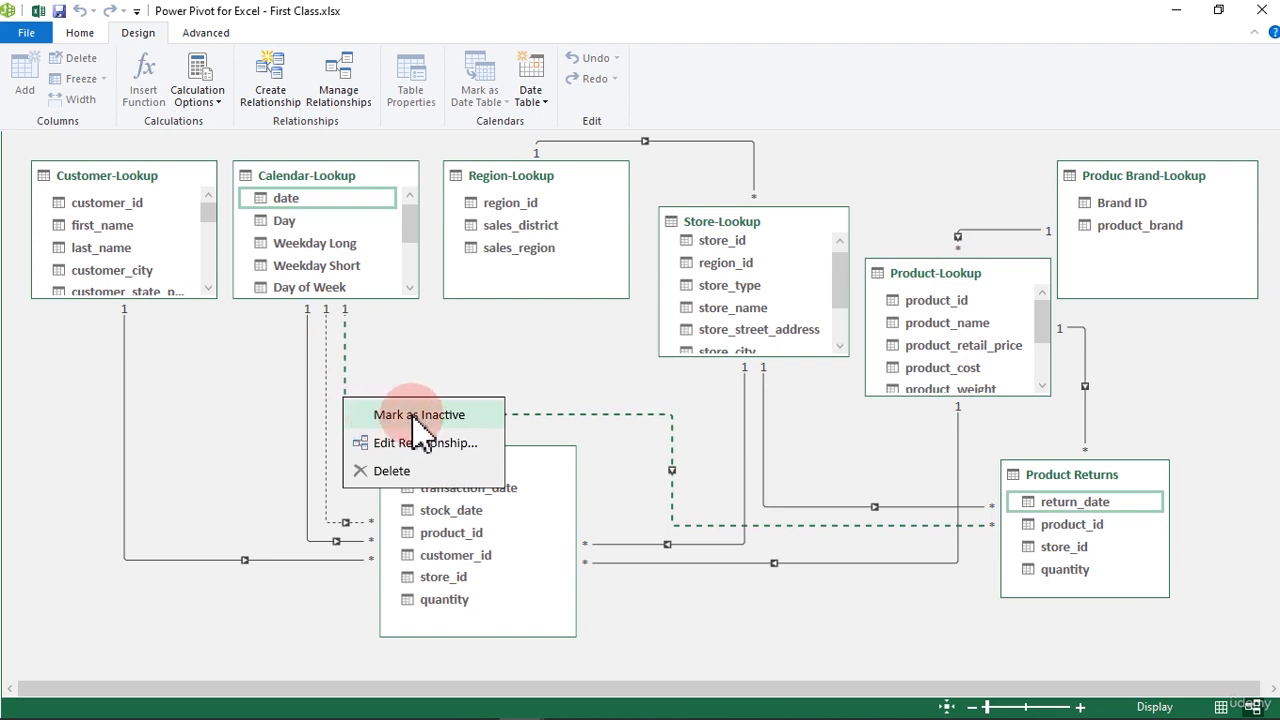
{"action": "left_click", "coordinate": [389, 414]}
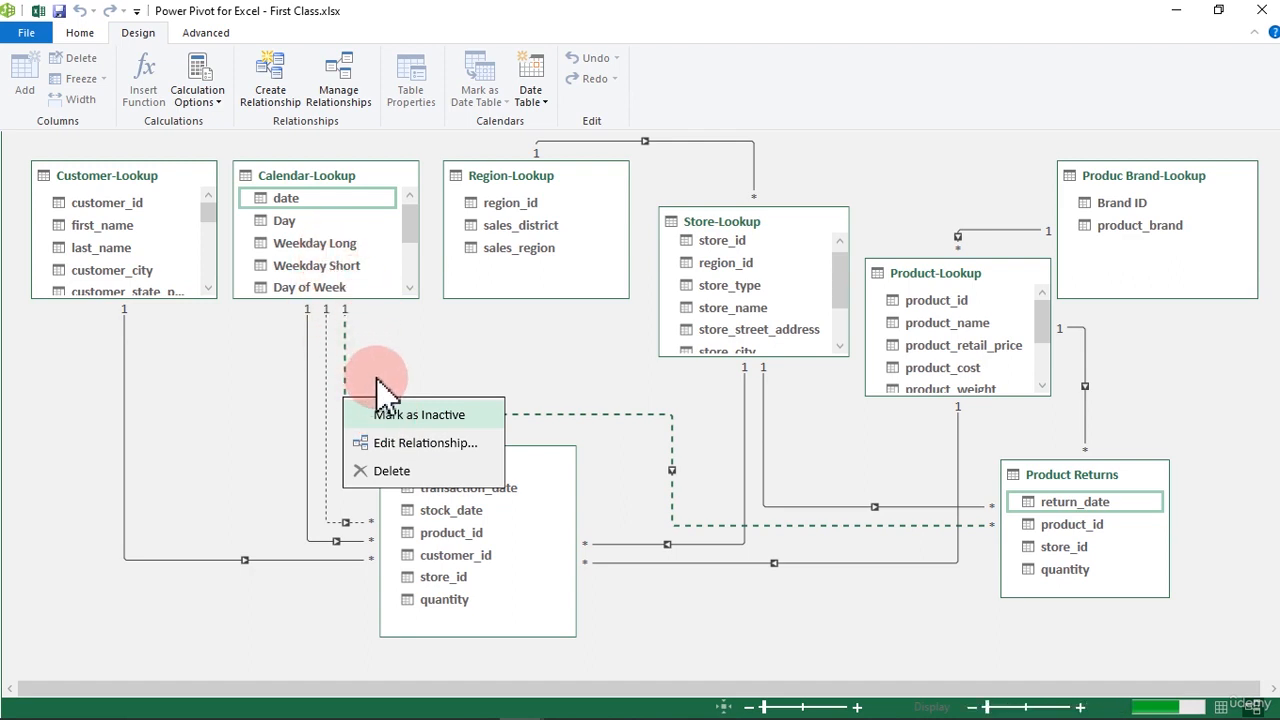
{"action": "left_click", "coordinate": [380, 413]}
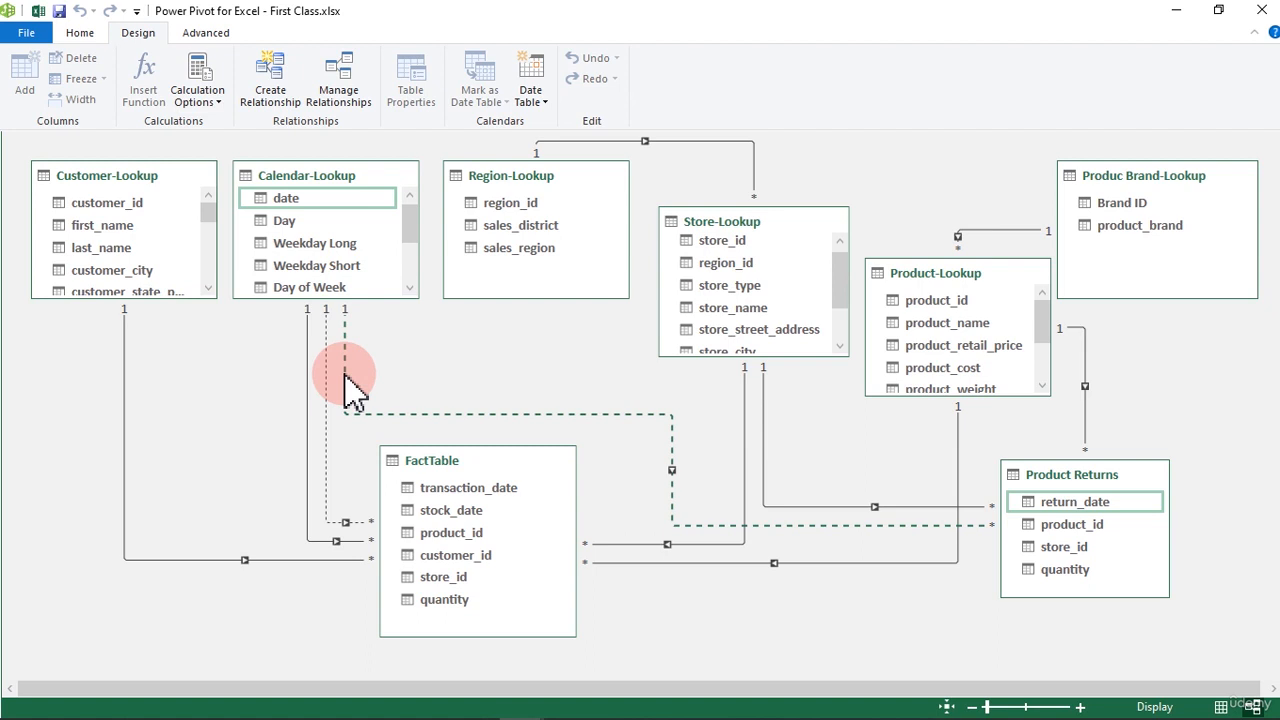
- Restore the relationship between Calendar-Lookup and Product Returns to active
{"action": "left_click", "coordinate": [327, 405]}
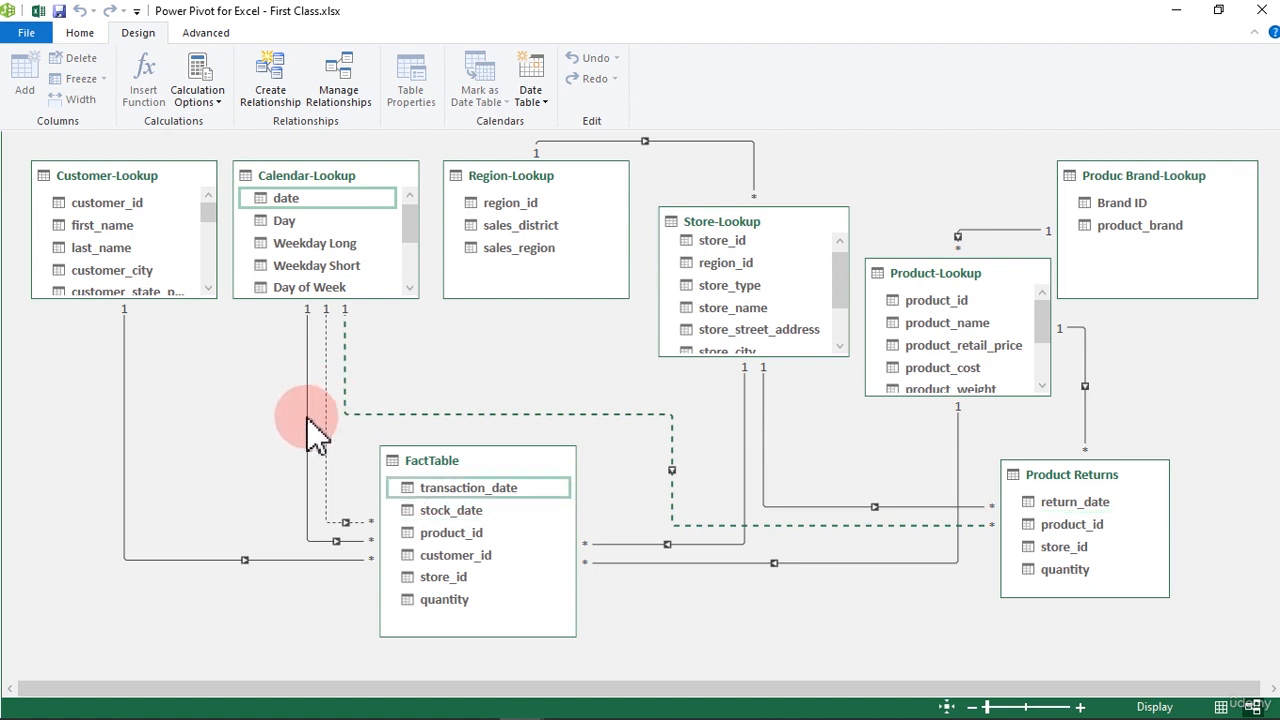
{"action": "left_click", "coordinate": [390, 413]}
{"action": "right_click", "coordinate": [380, 413]}
{"action": "left_click", "coordinate": [415, 431]}
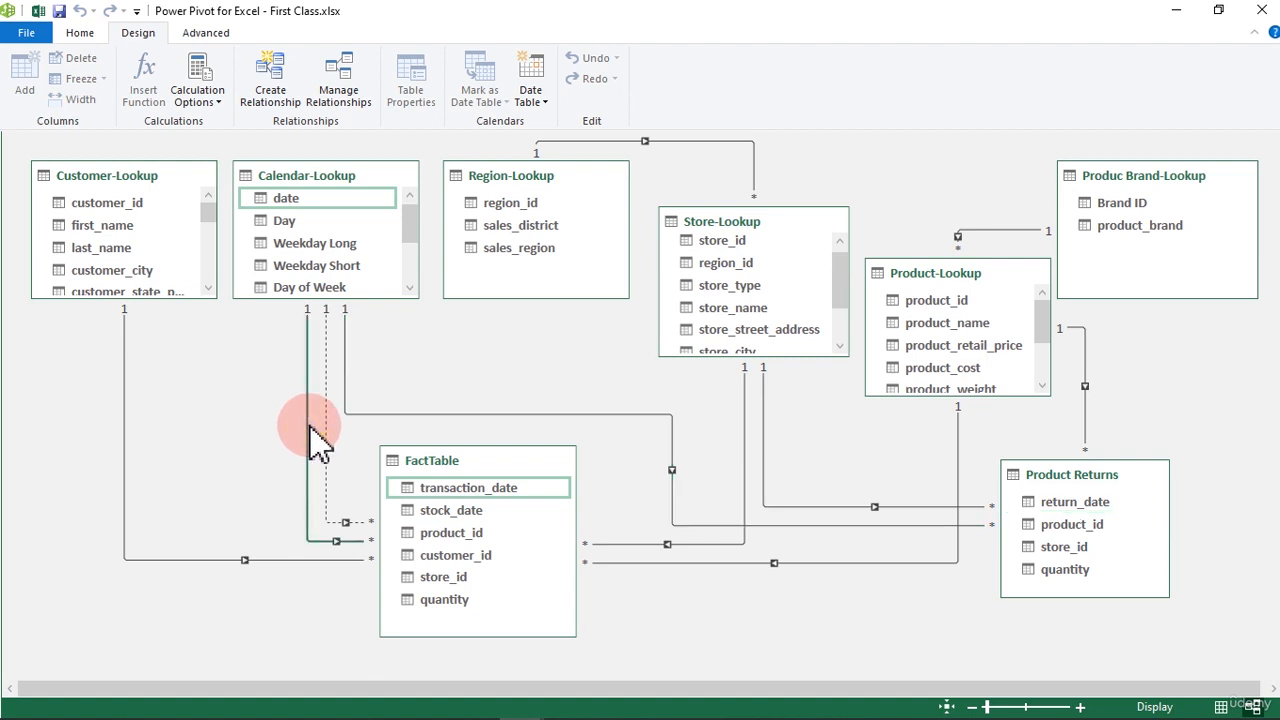
- Mark the Calendar-Lookup relationship to FactTable's transaction_date as inactive, and mark it as active again
{"action": "right_click", "coordinate": [310, 345]}
{"action": "left_click", "coordinate": [340, 352]}
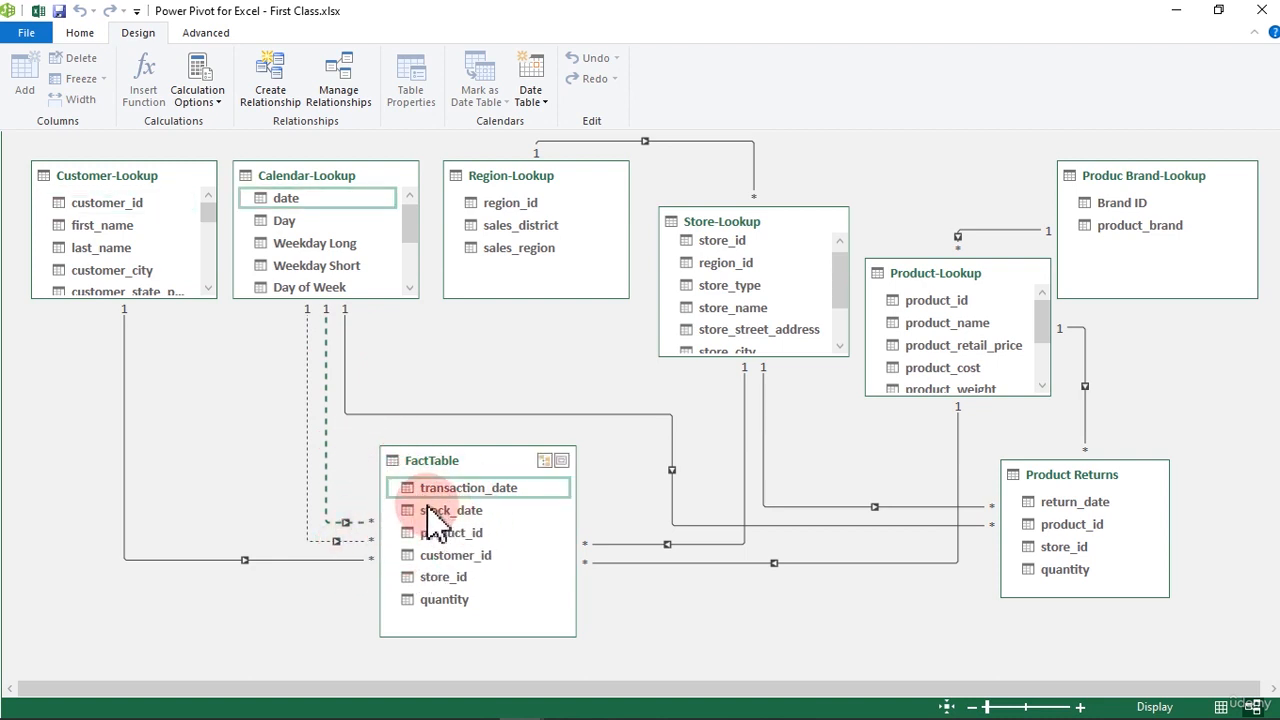
{"action": "right_click", "coordinate": [327, 460]}
{"action": "left_click", "coordinate": [360, 481]}
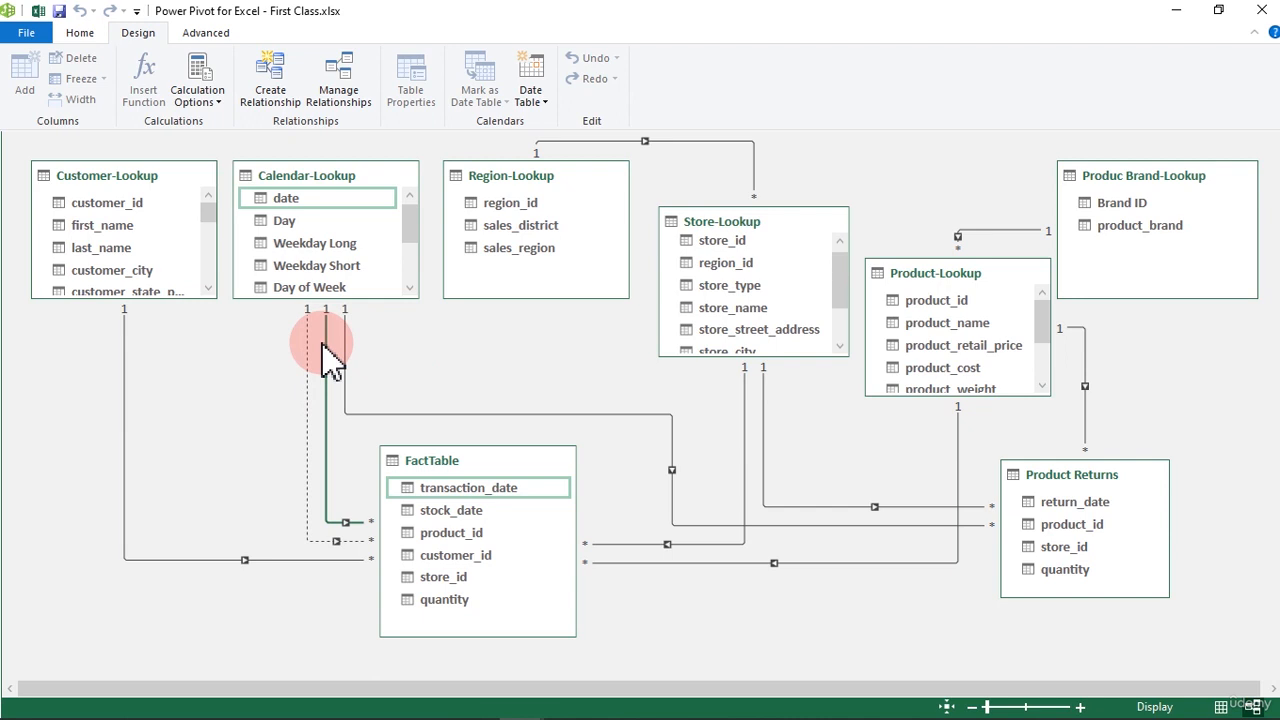
- Make the Calendar-Lookup relationship to FactTable's transaction_date inactive and the one to stock_date active
{"action": "right_click", "coordinate": [326, 388]}
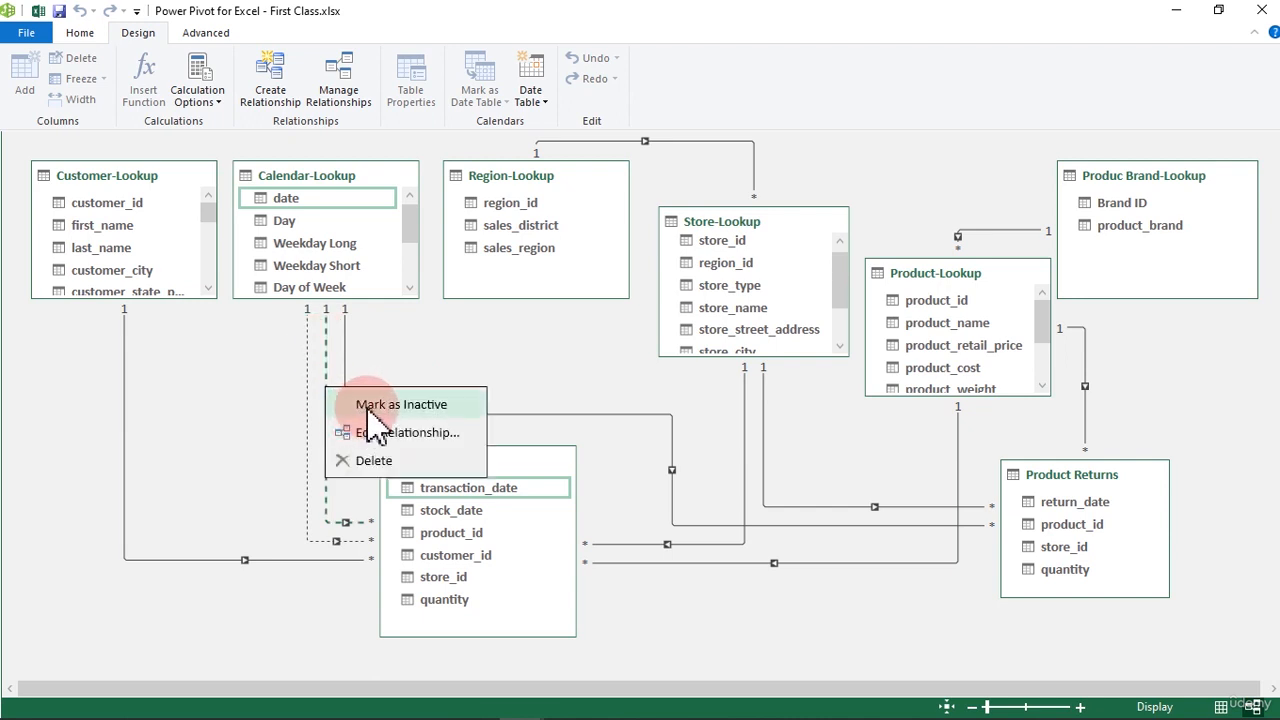
{"action": "left_click", "coordinate": [370, 406]}
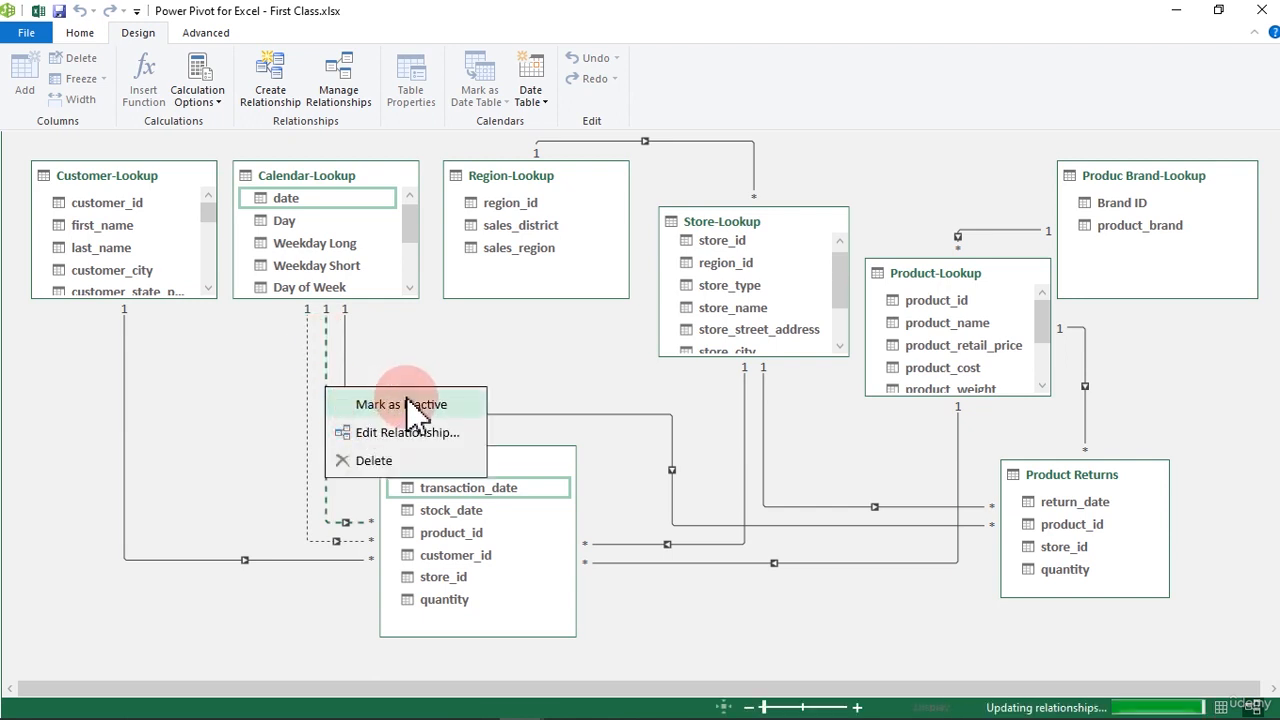
{"action": "left_click", "coordinate": [410, 405]}
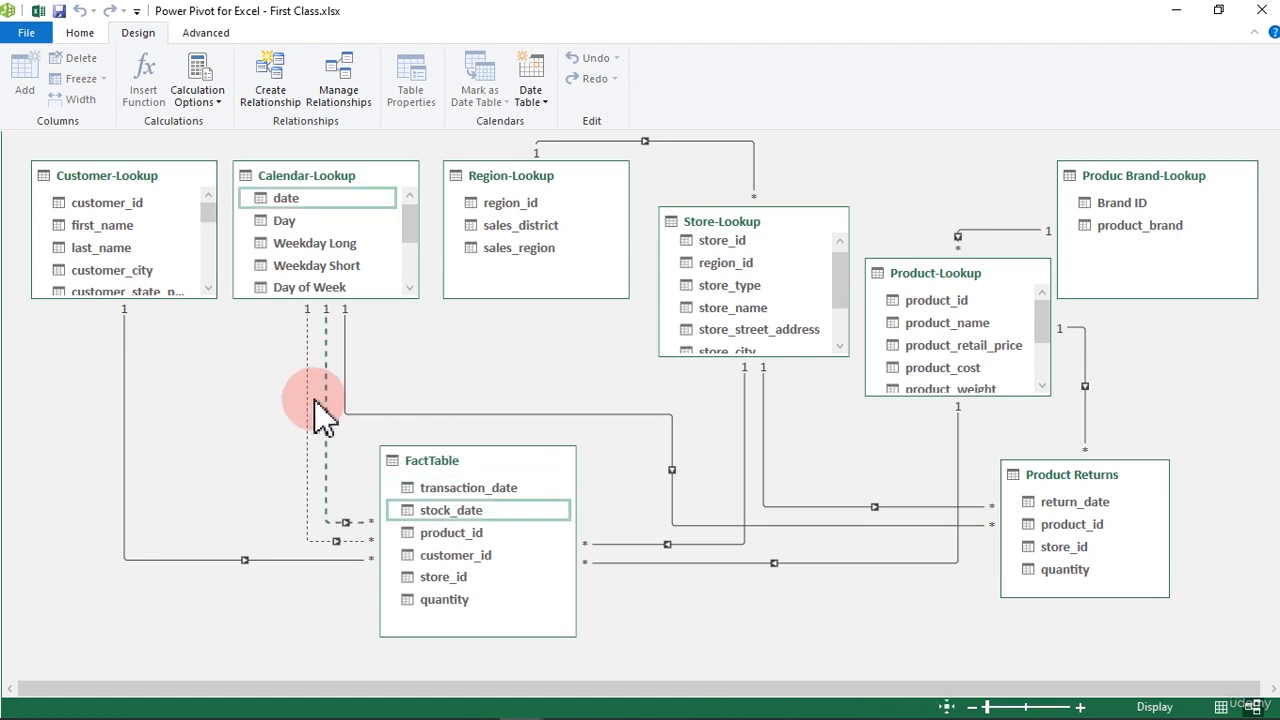
{"action": "right_click", "coordinate": [308, 399]}
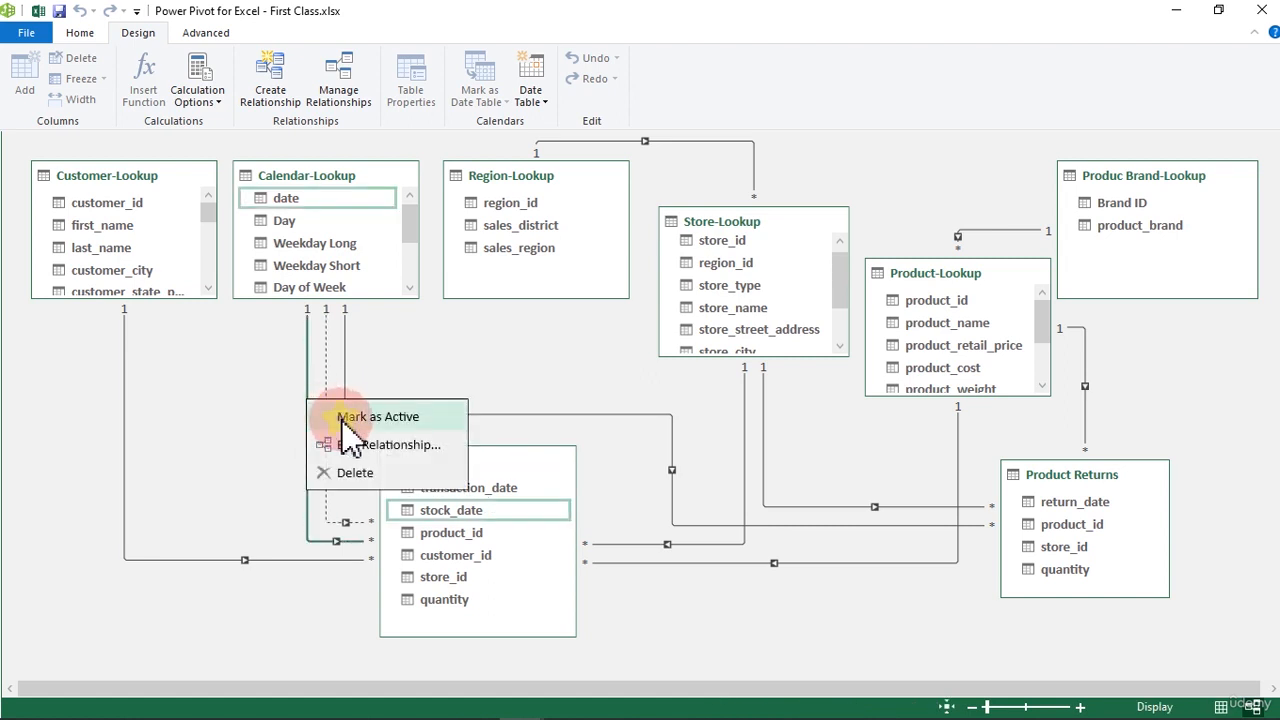
{"action": "left_click", "coordinate": [345, 418]}
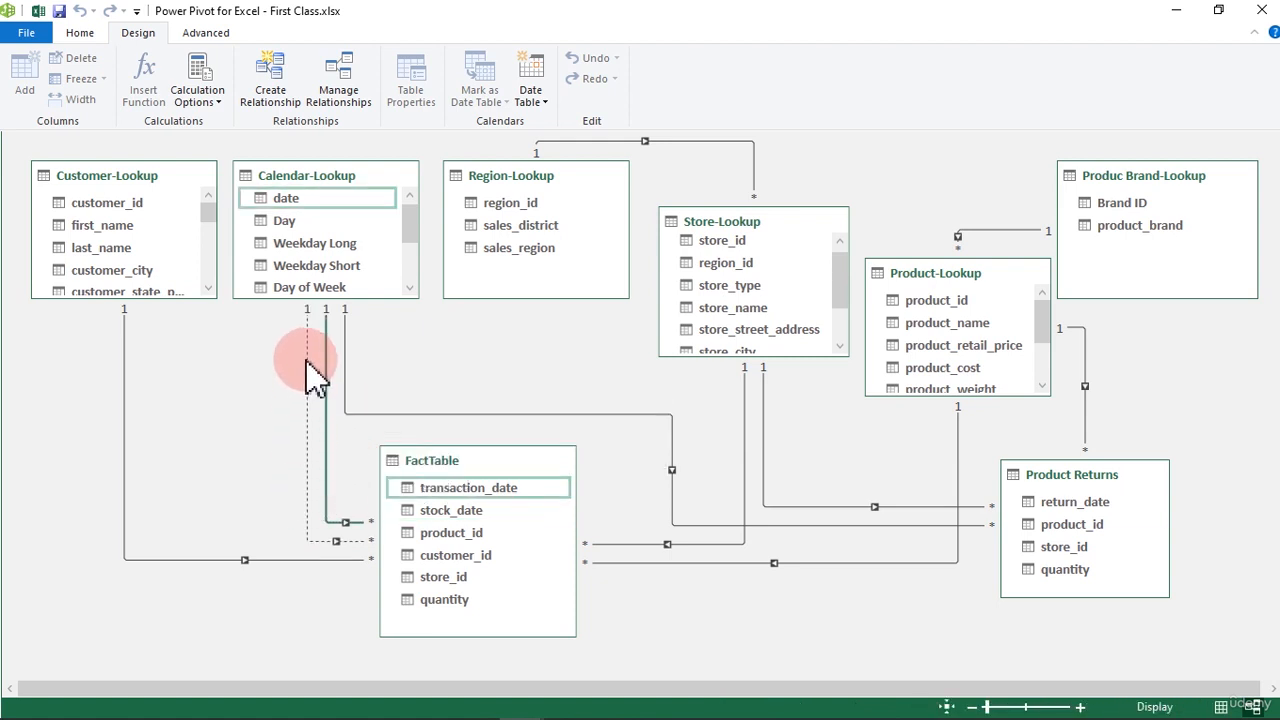
- Check the date columns linked between Calendar-Lookup and FactTable, and mark the stock_date relationship as inactive
{"action": "left_click", "coordinate": [443, 512]}
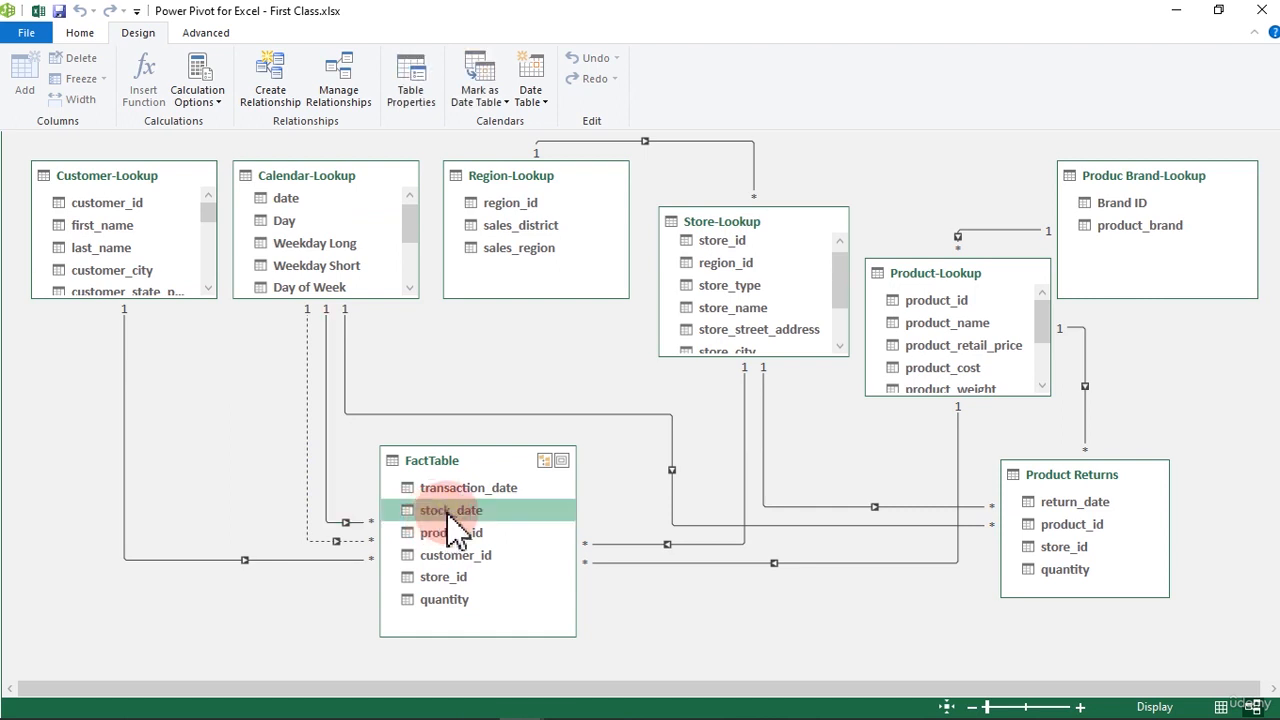
{"action": "left_click", "coordinate": [478, 487]}
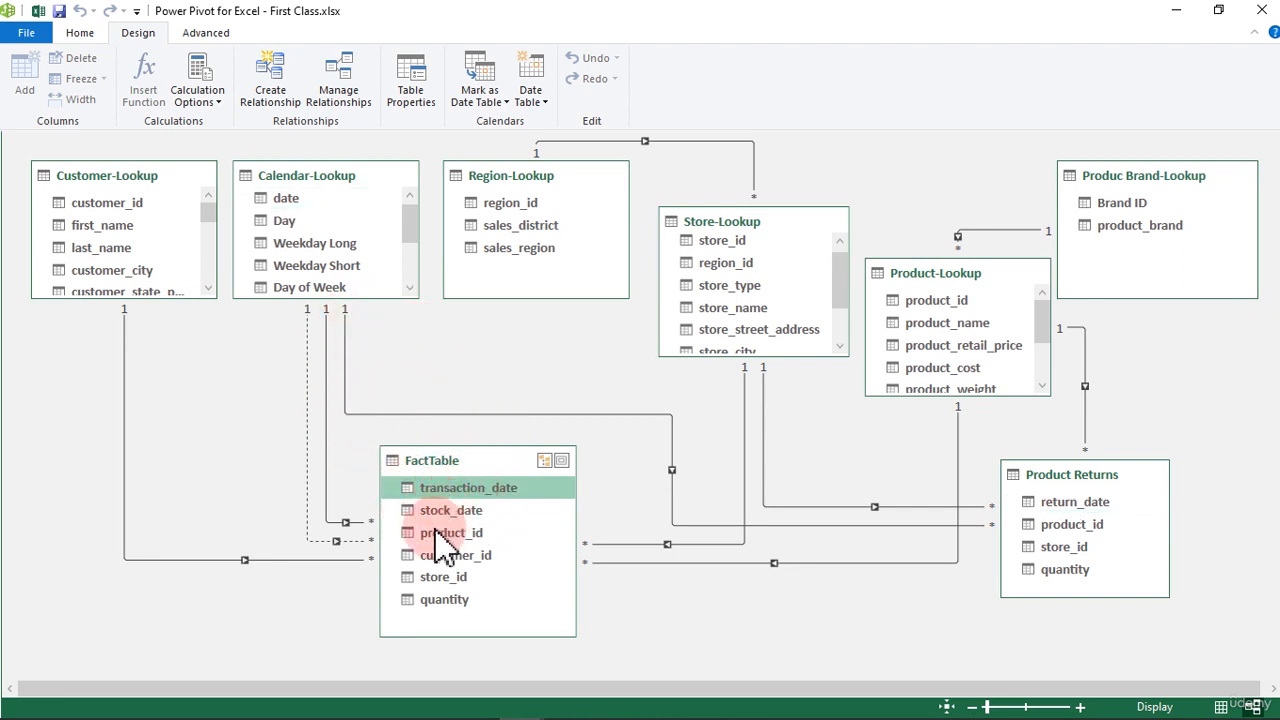
{"action": "left_click", "coordinate": [308, 180]}
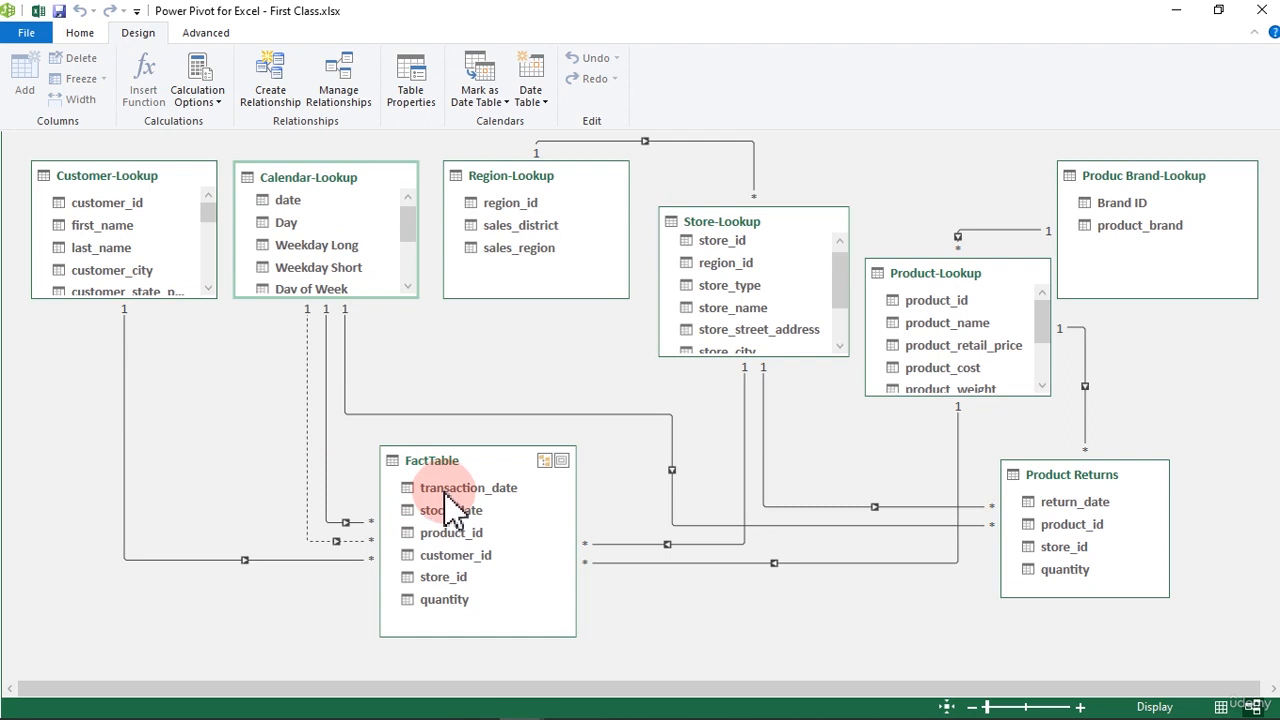
{"action": "left_click", "coordinate": [327, 465]}
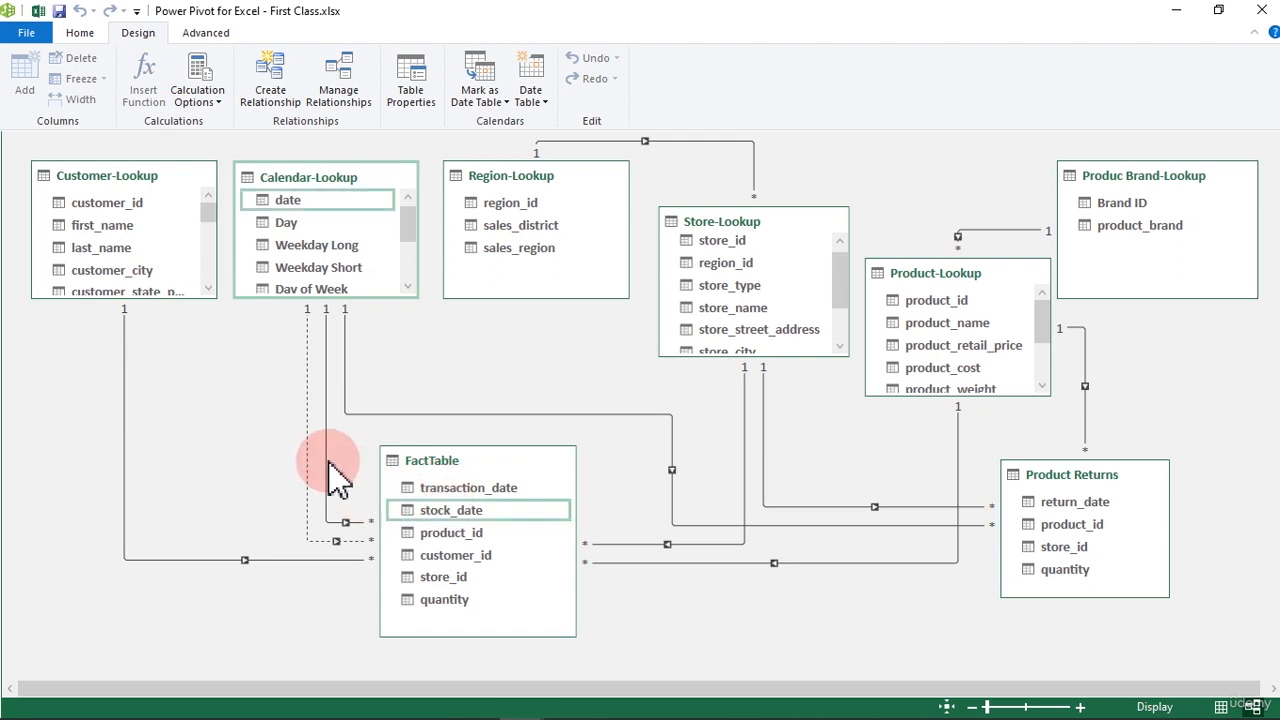
{"action": "left_click", "coordinate": [328, 462]}
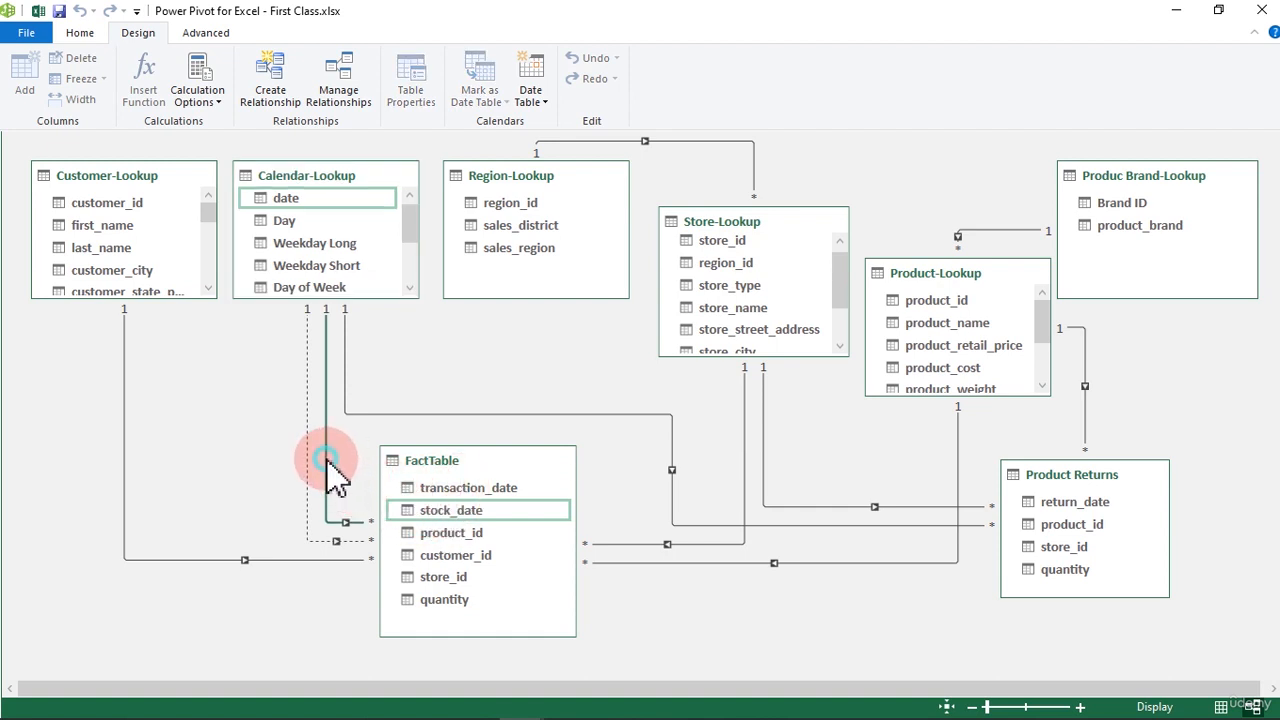
{"action": "right_click", "coordinate": [328, 460]}
{"action": "left_click", "coordinate": [358, 476]}
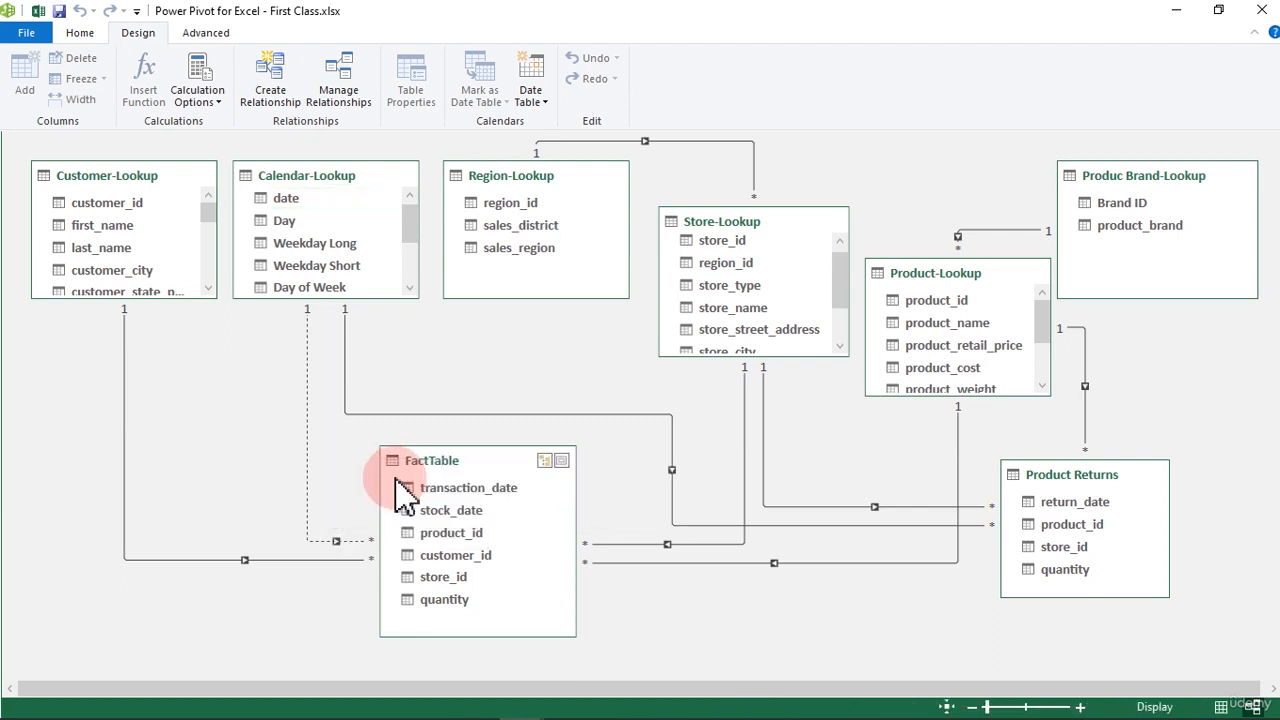
- Mark the relationship between Calendar-Lookup's date and FactTable's transaction_date as active
{"action": "left_click", "coordinate": [307, 445]}
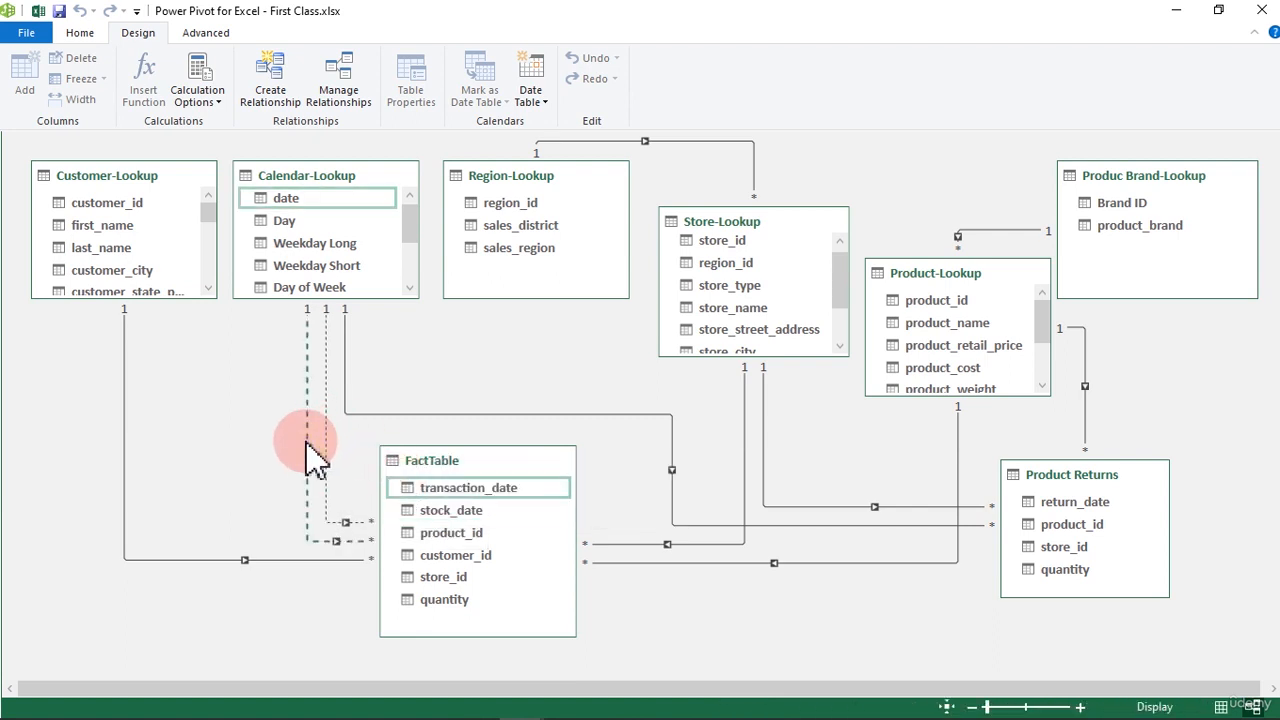
{"action": "right_click", "coordinate": [307, 447]}
{"action": "left_click", "coordinate": [349, 460]}
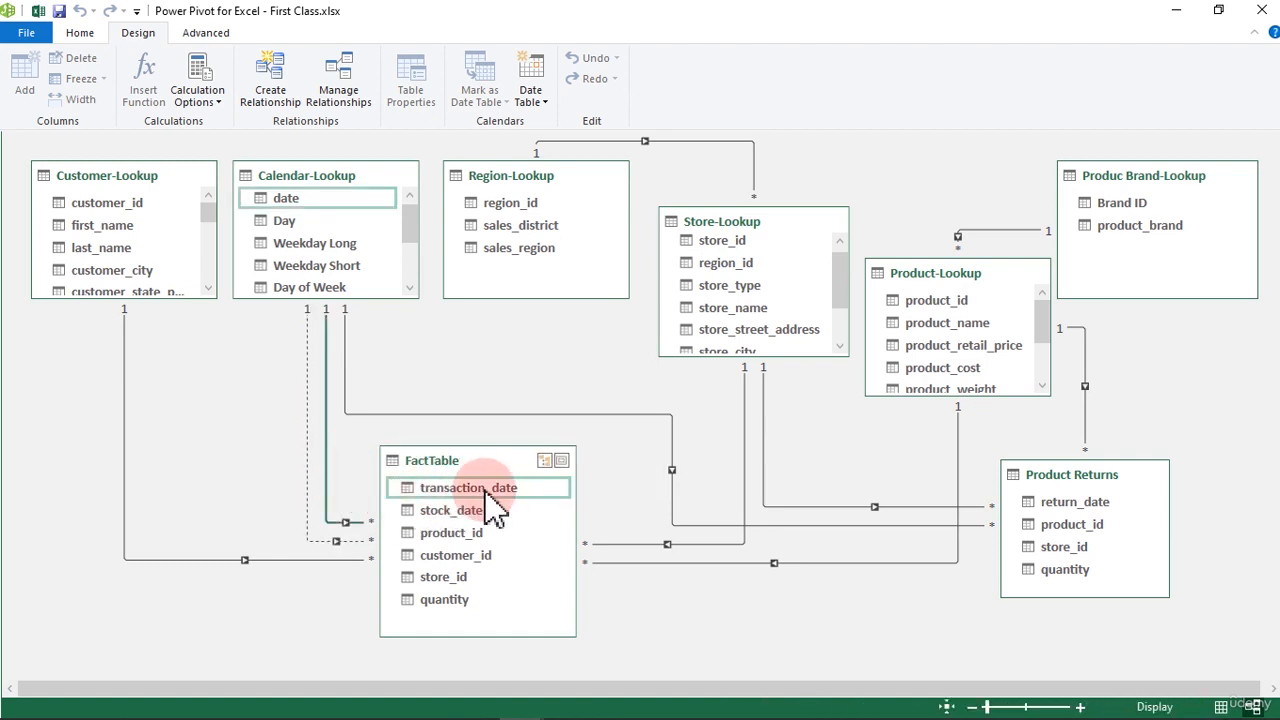
- Delete the inactive relationship between Calendar-Lookup's date and FactTable's stock_date from the model
{"action": "left_click_drag", "start_coordinate": [430, 514], "coordinate": [329, 448]}
{"action": "left_click", "coordinate": [327, 447]}
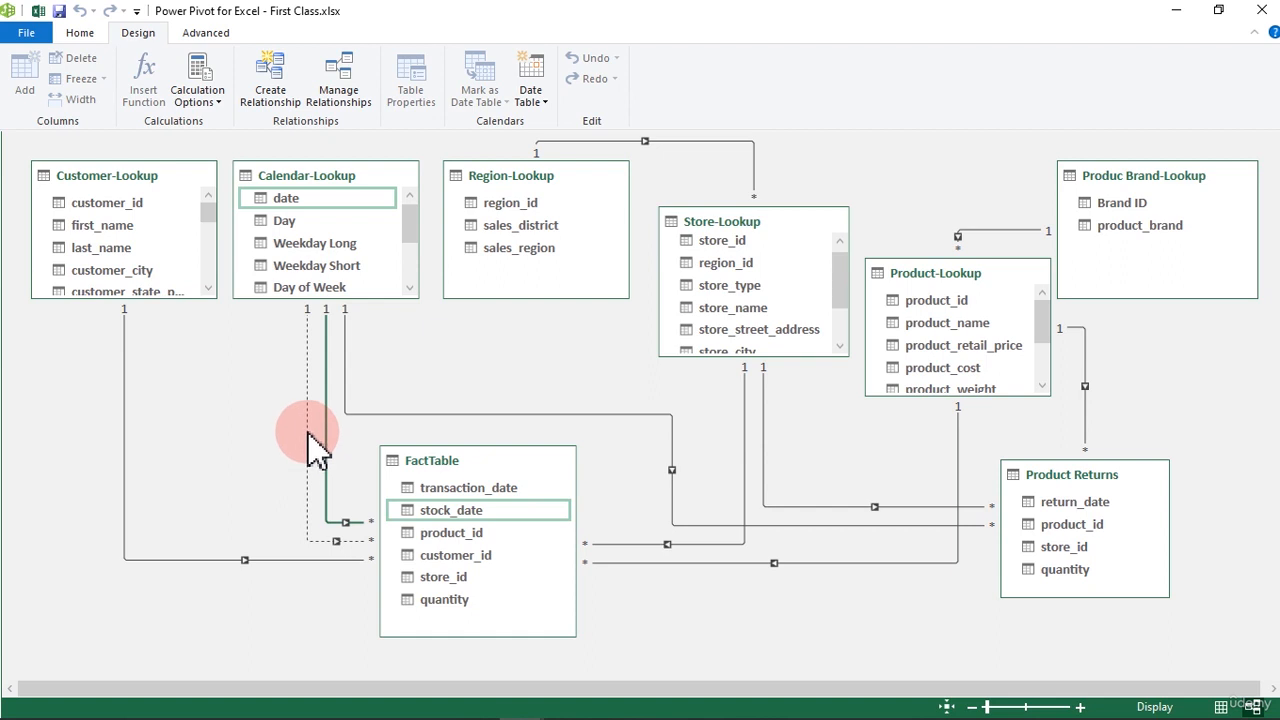
{"action": "right_click", "coordinate": [309, 442]}
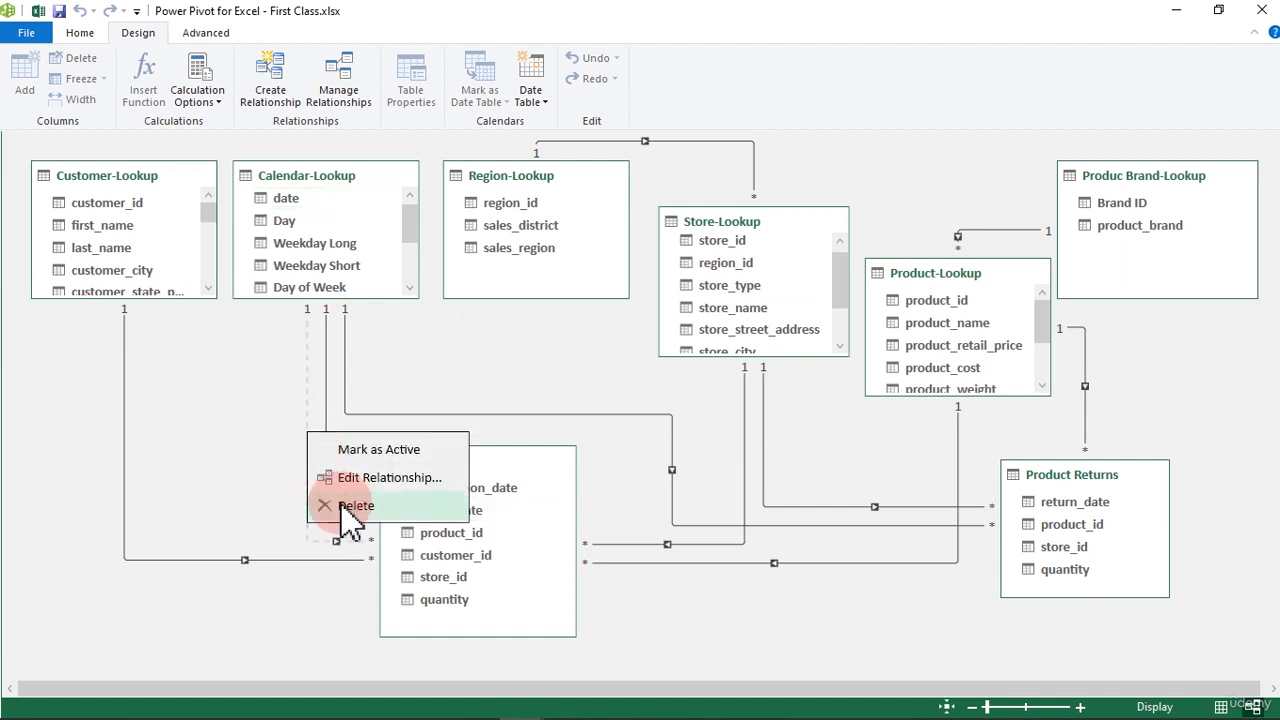
{"action": "left_click", "coordinate": [335, 506]}
{"action": "left_click", "coordinate": [583, 395]}
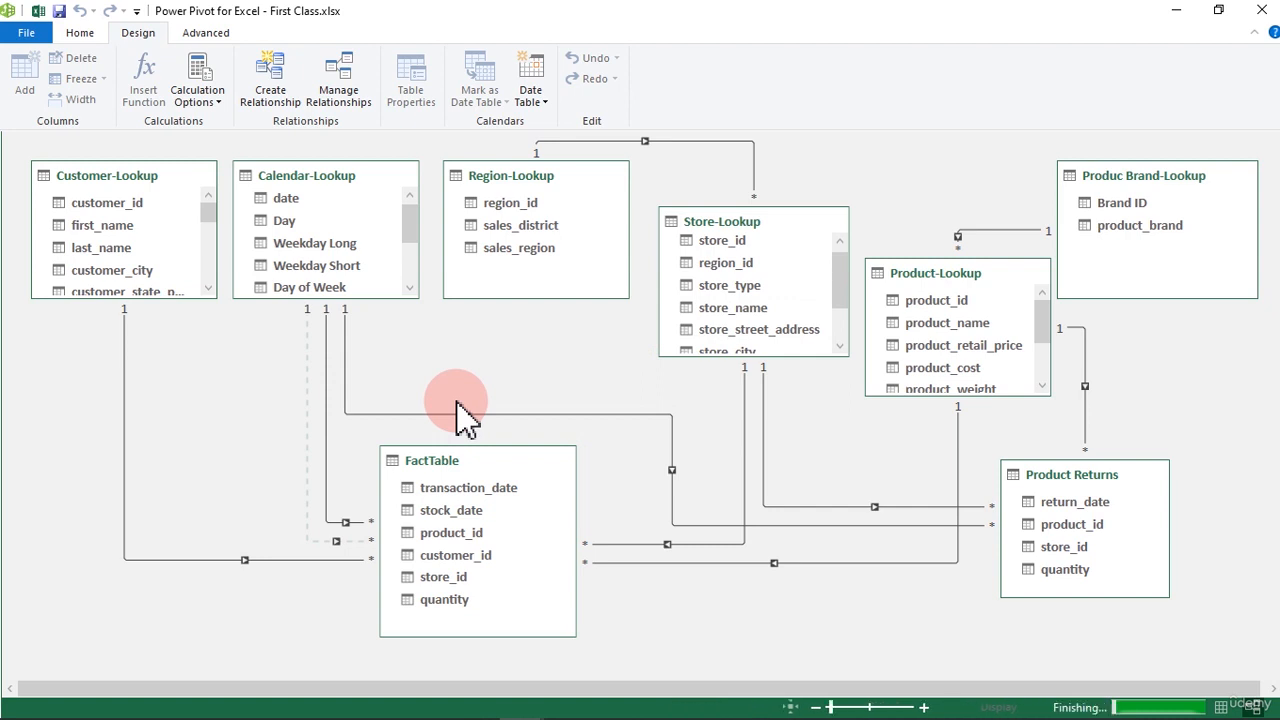
{"action": "left_click", "coordinate": [316, 440]}
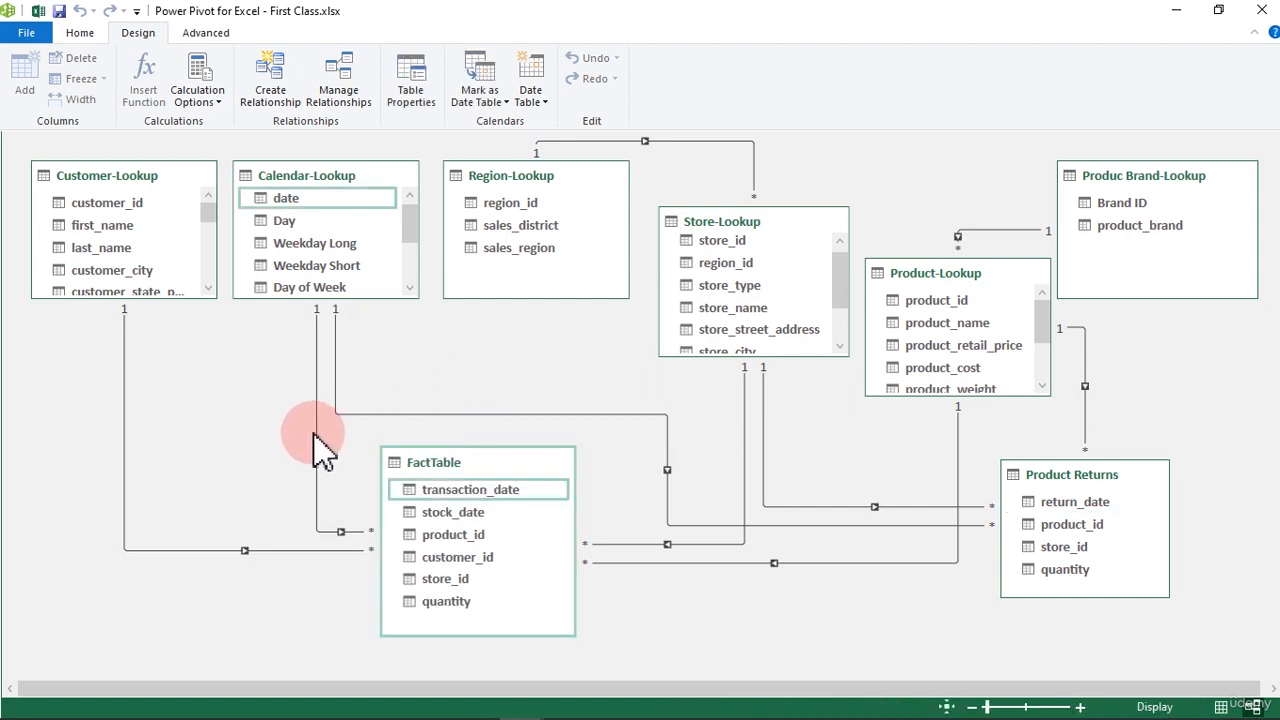
{"action": "left_click", "coordinate": [460, 375]}
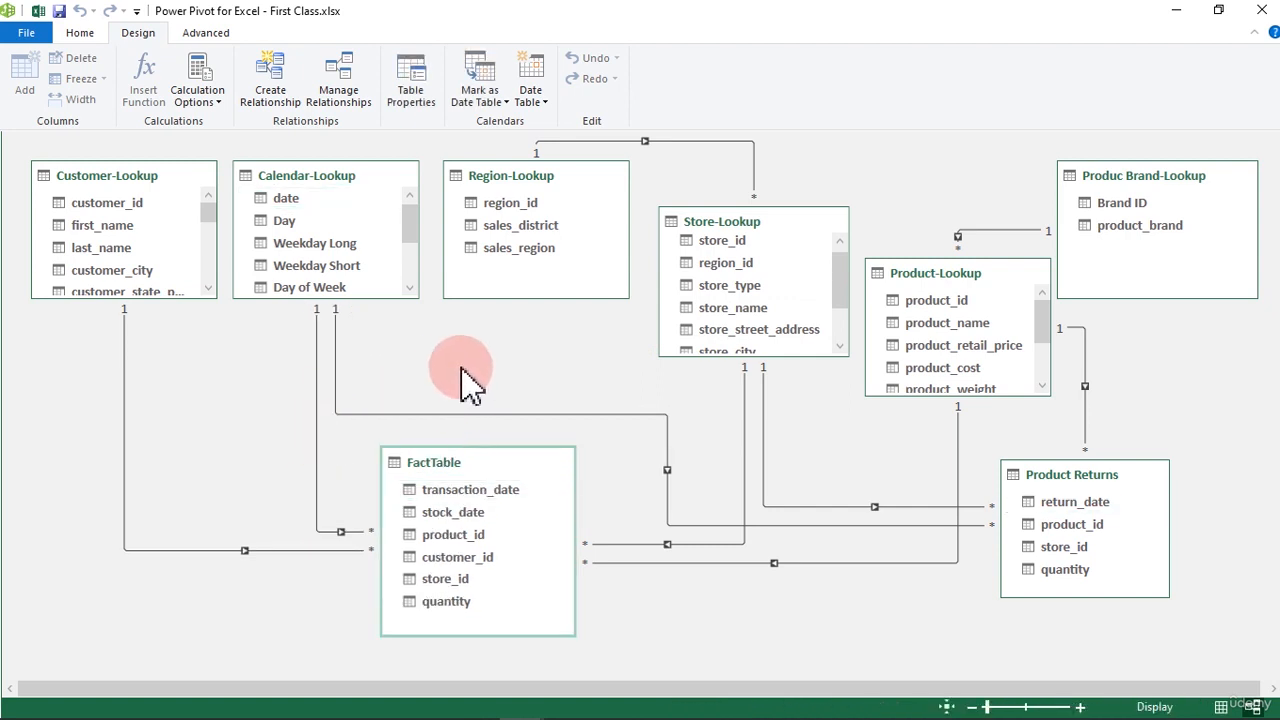